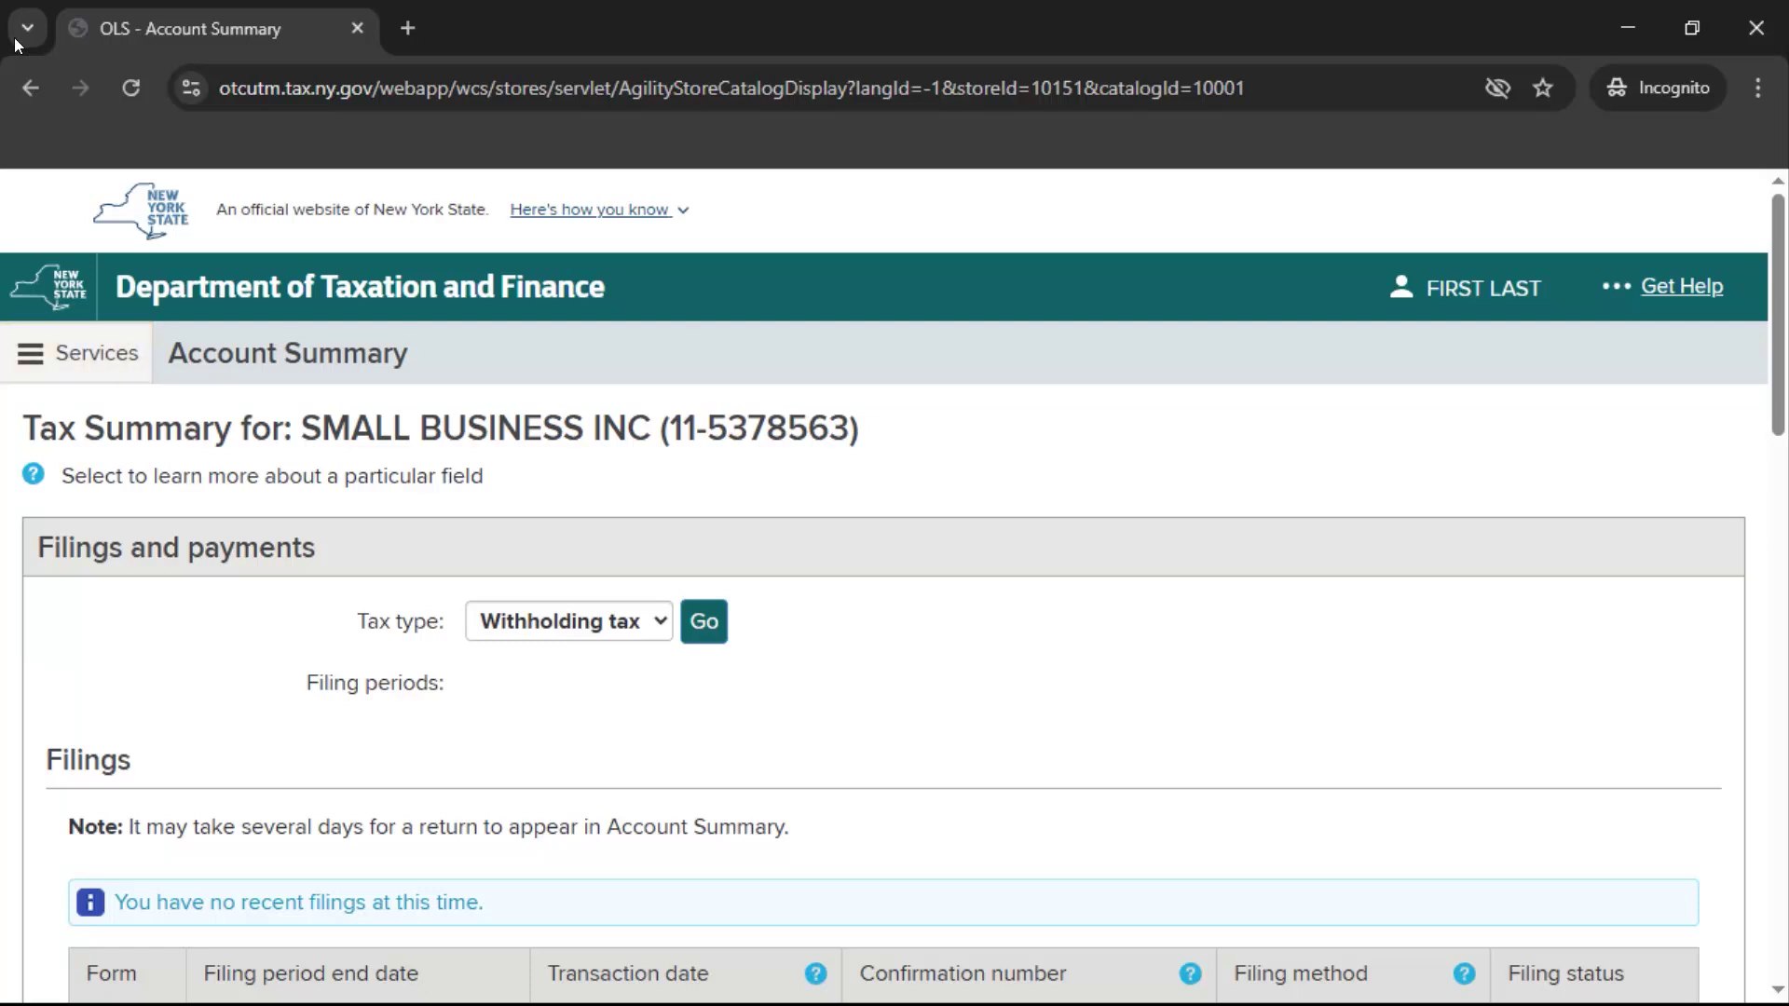
Step: Start NYS-45 web filing from Services under Employment and withholding taxes
{"action": "left_click", "coordinate": [28, 353]}
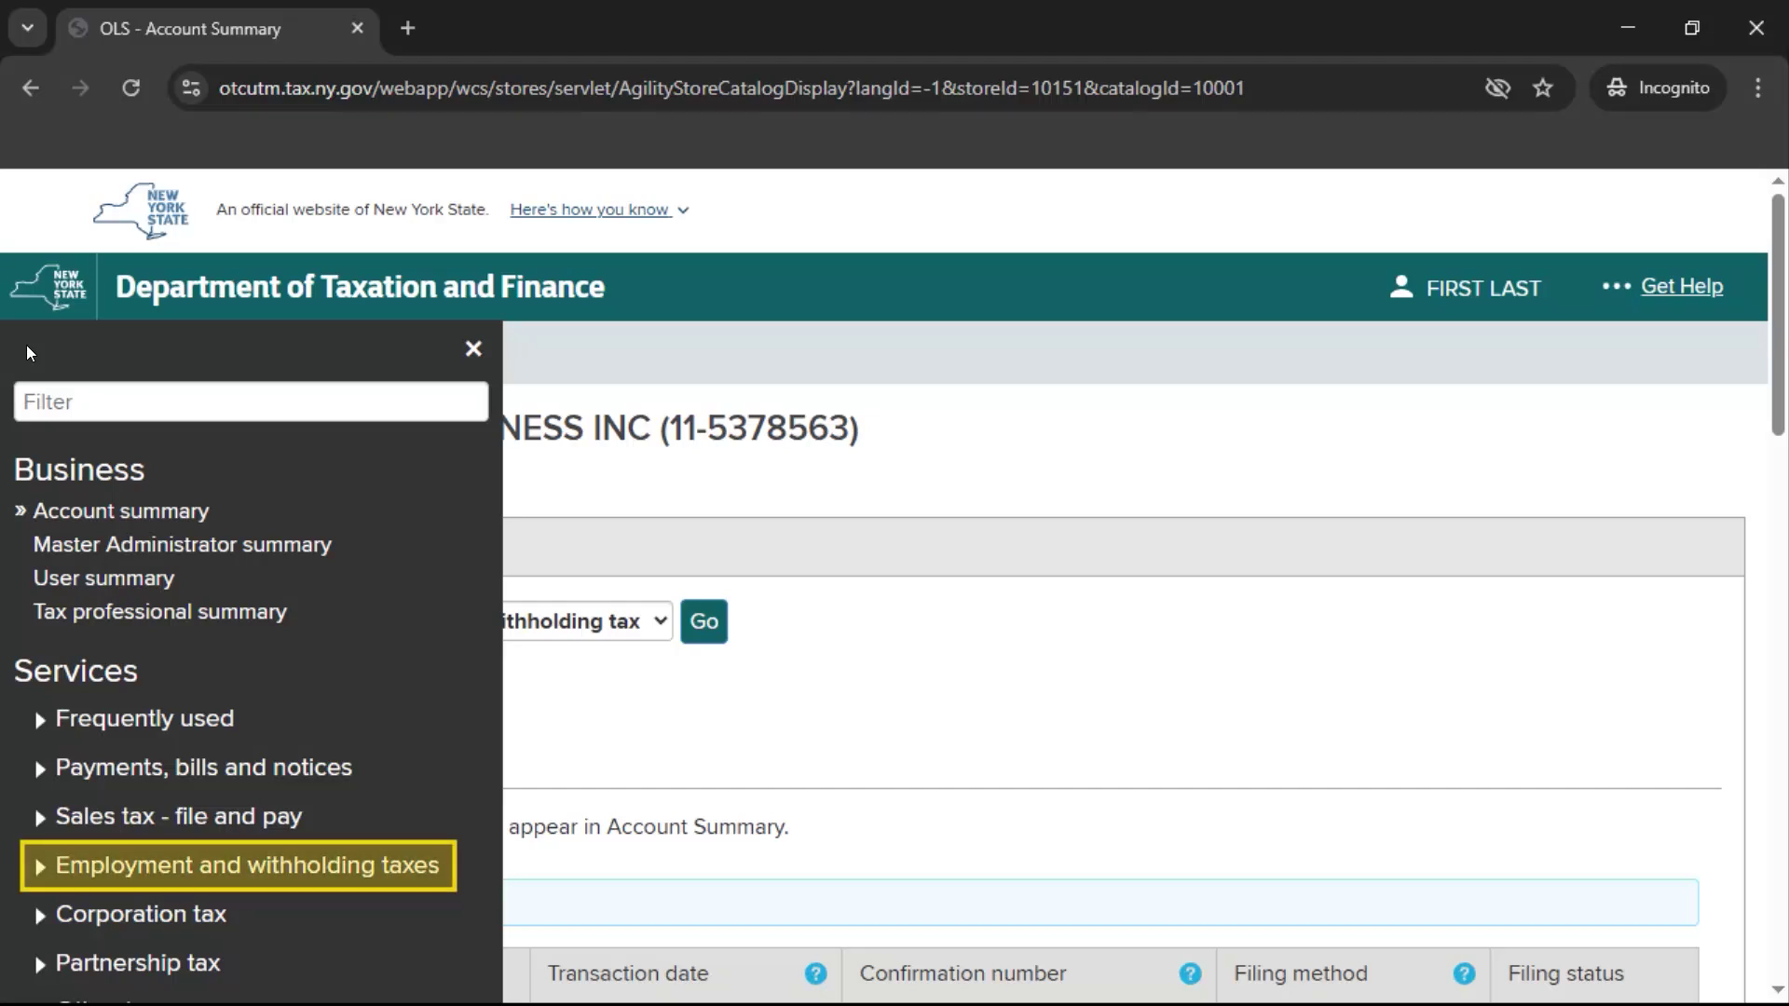
{"action": "left_click", "coordinate": [39, 866]}
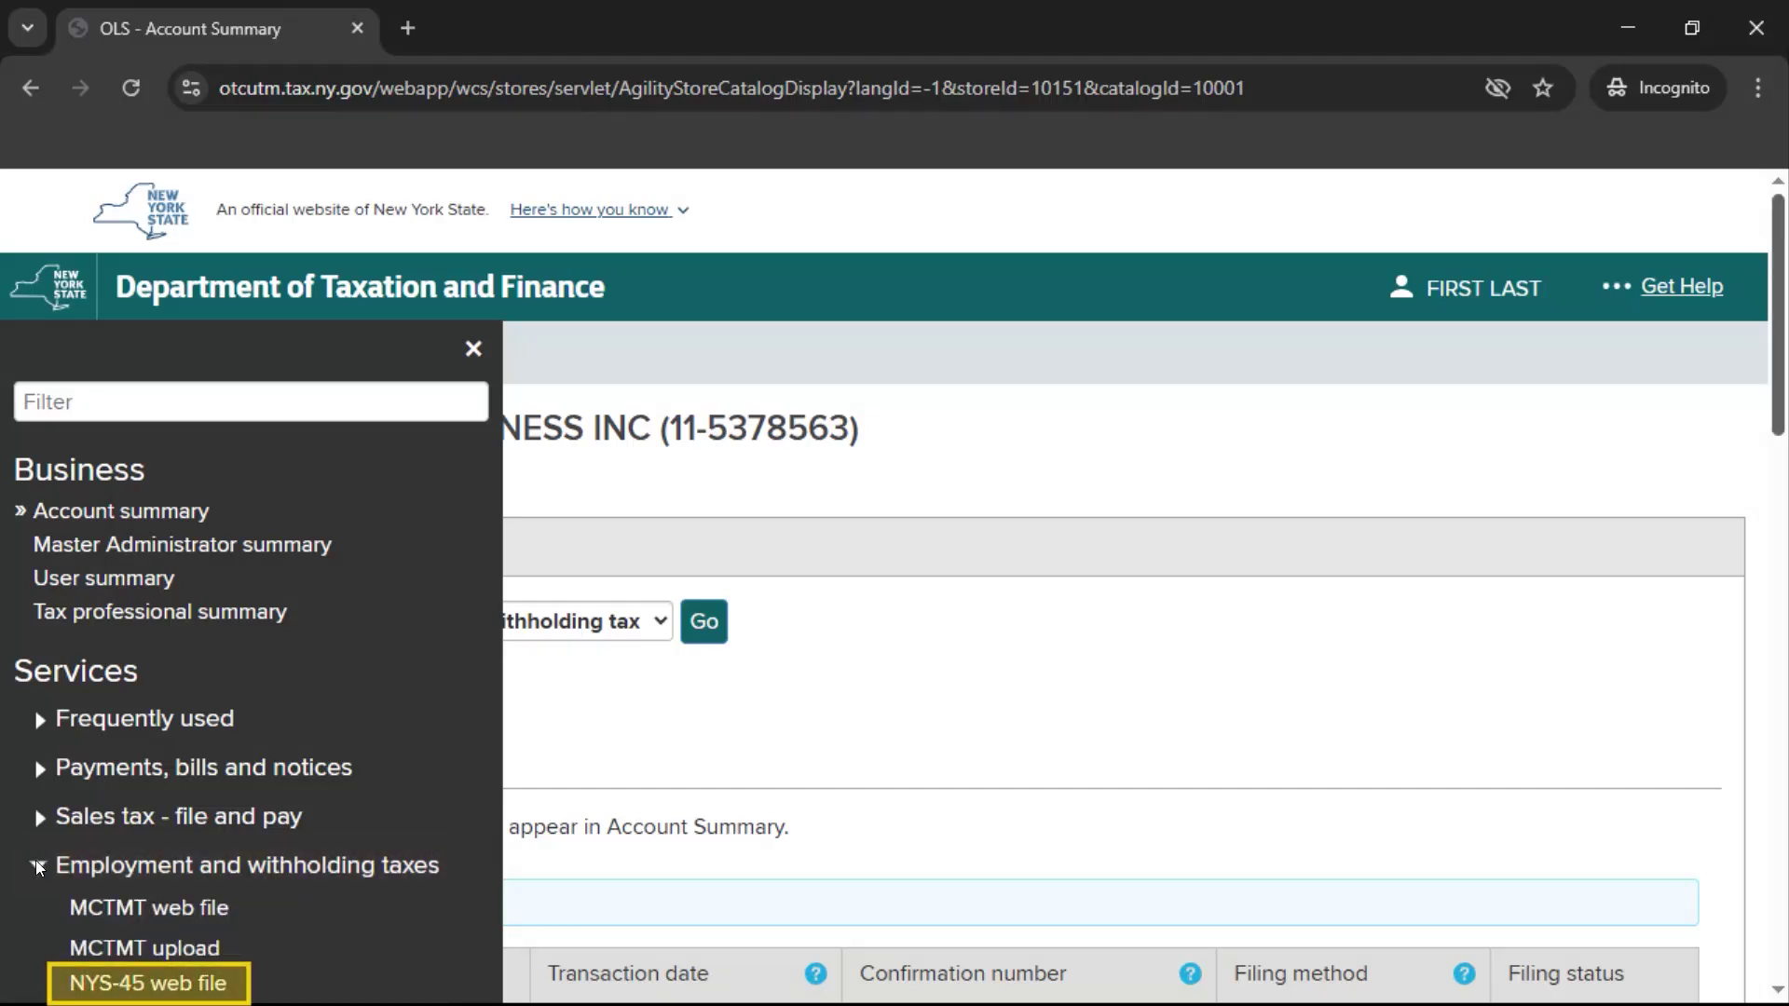
{"action": "left_click", "coordinate": [69, 983]}
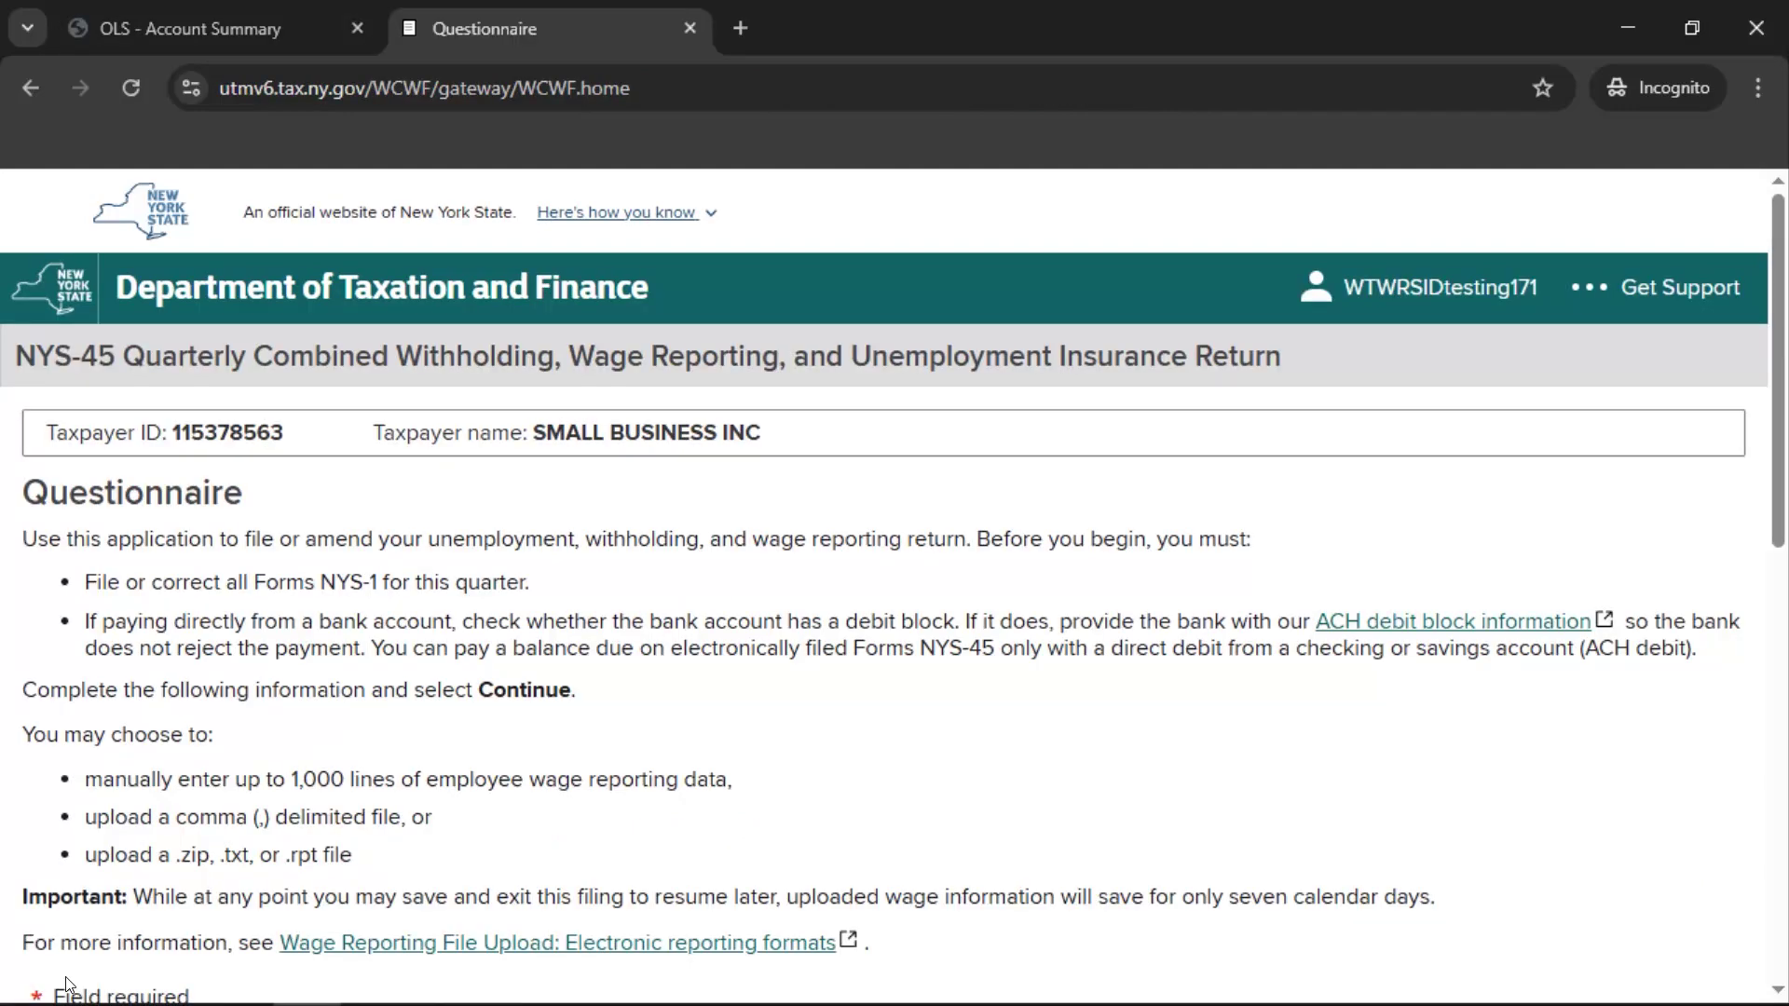
Step: Set the return period to quarter 07/01 - 09/30 of year 2024
{"action": "scroll", "coordinate": [1778, 503], "scroll_direction": "down", "scroll_amount": 4}
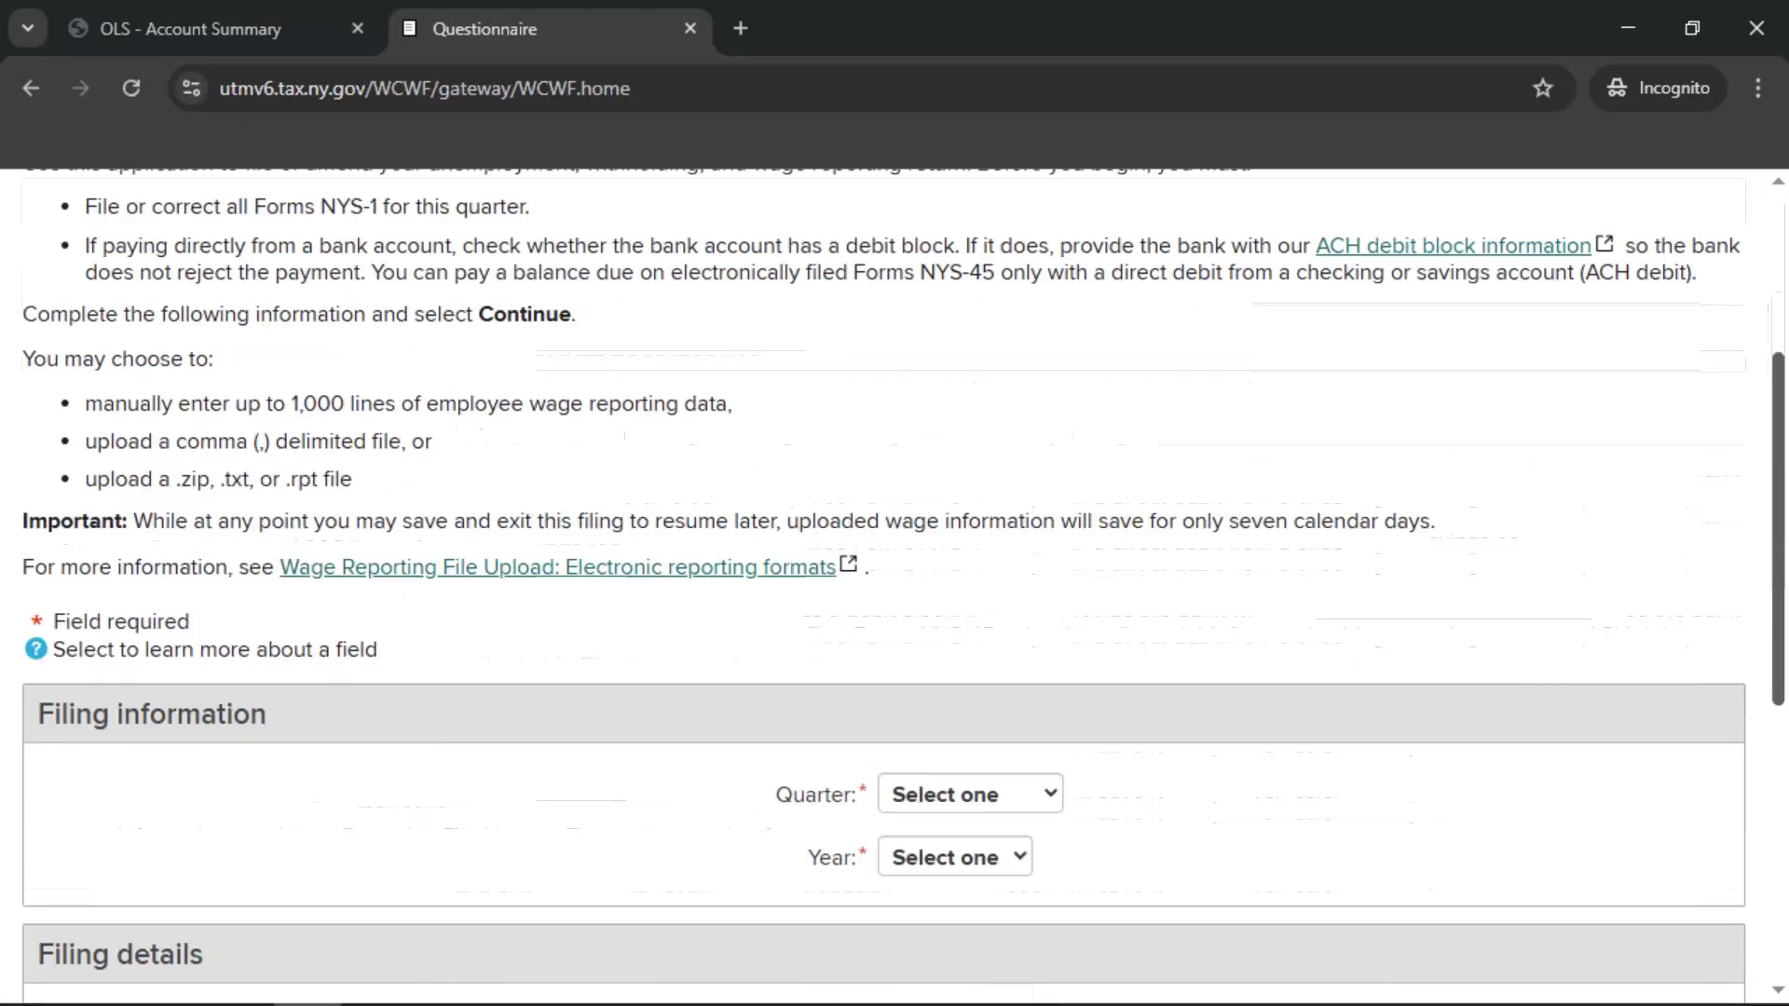
{"action": "scroll", "coordinate": [895, 578], "scroll_direction": "down", "scroll_amount": 5}
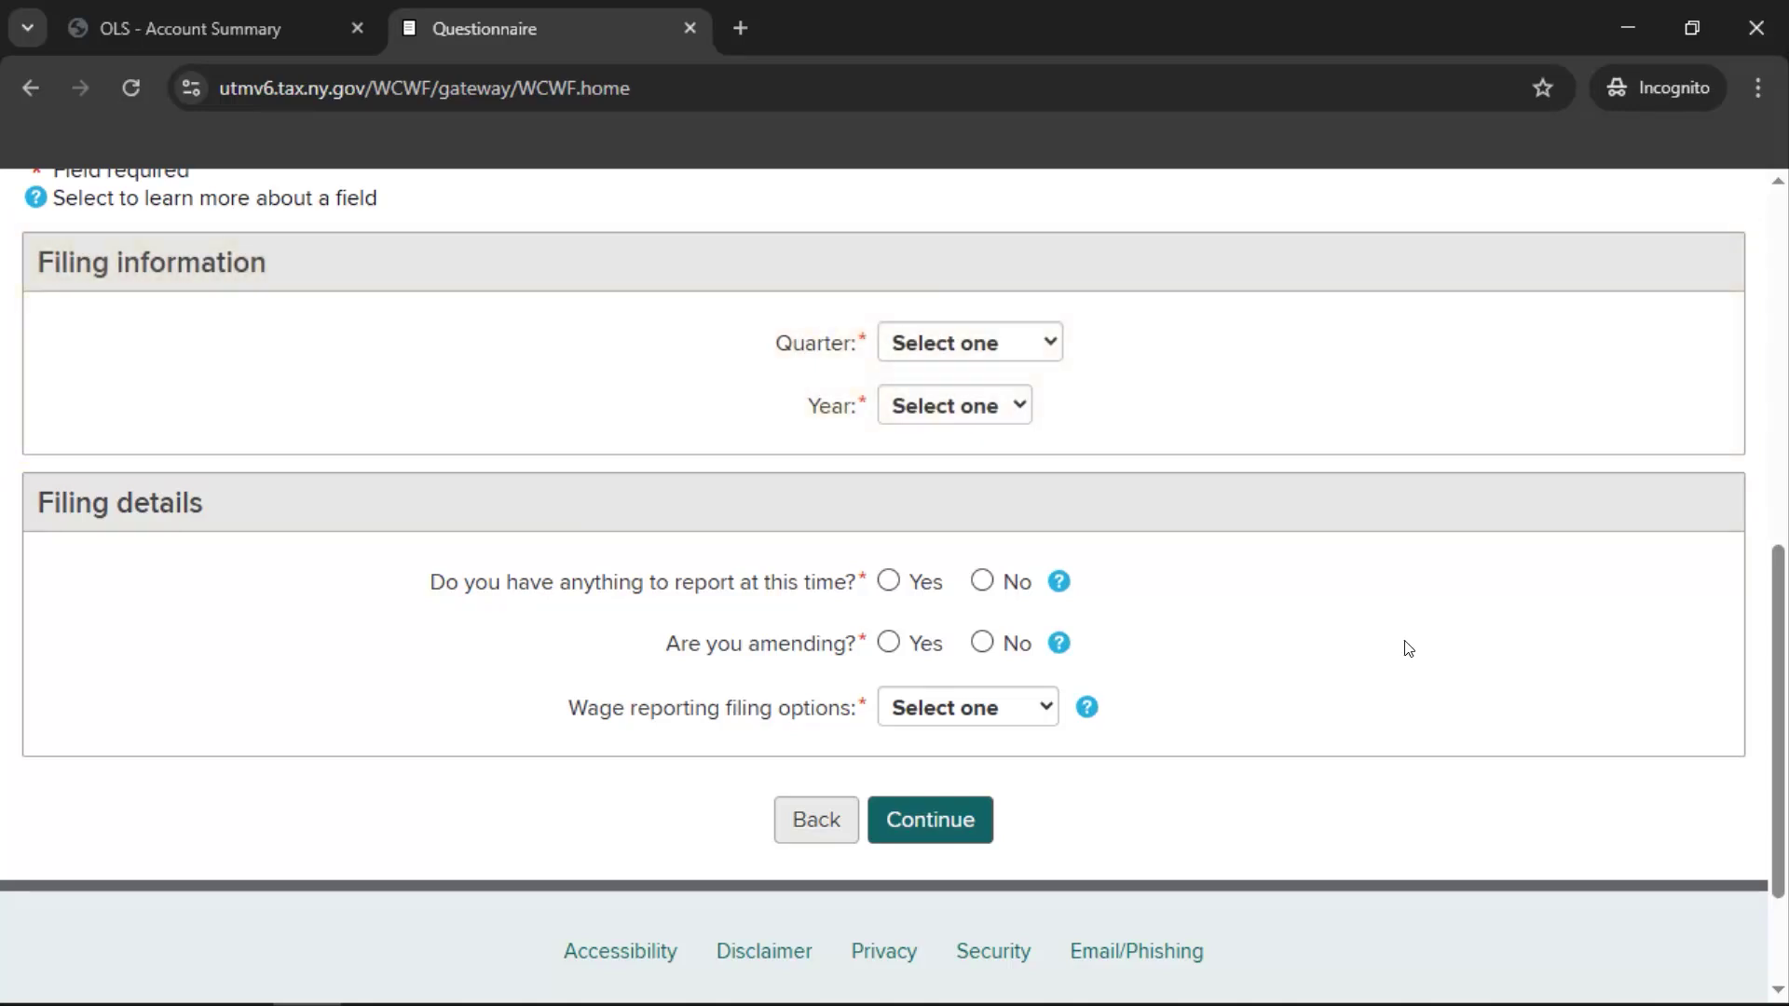
{"action": "left_click", "coordinate": [1050, 342]}
{"action": "left_click", "coordinate": [1034, 493]}
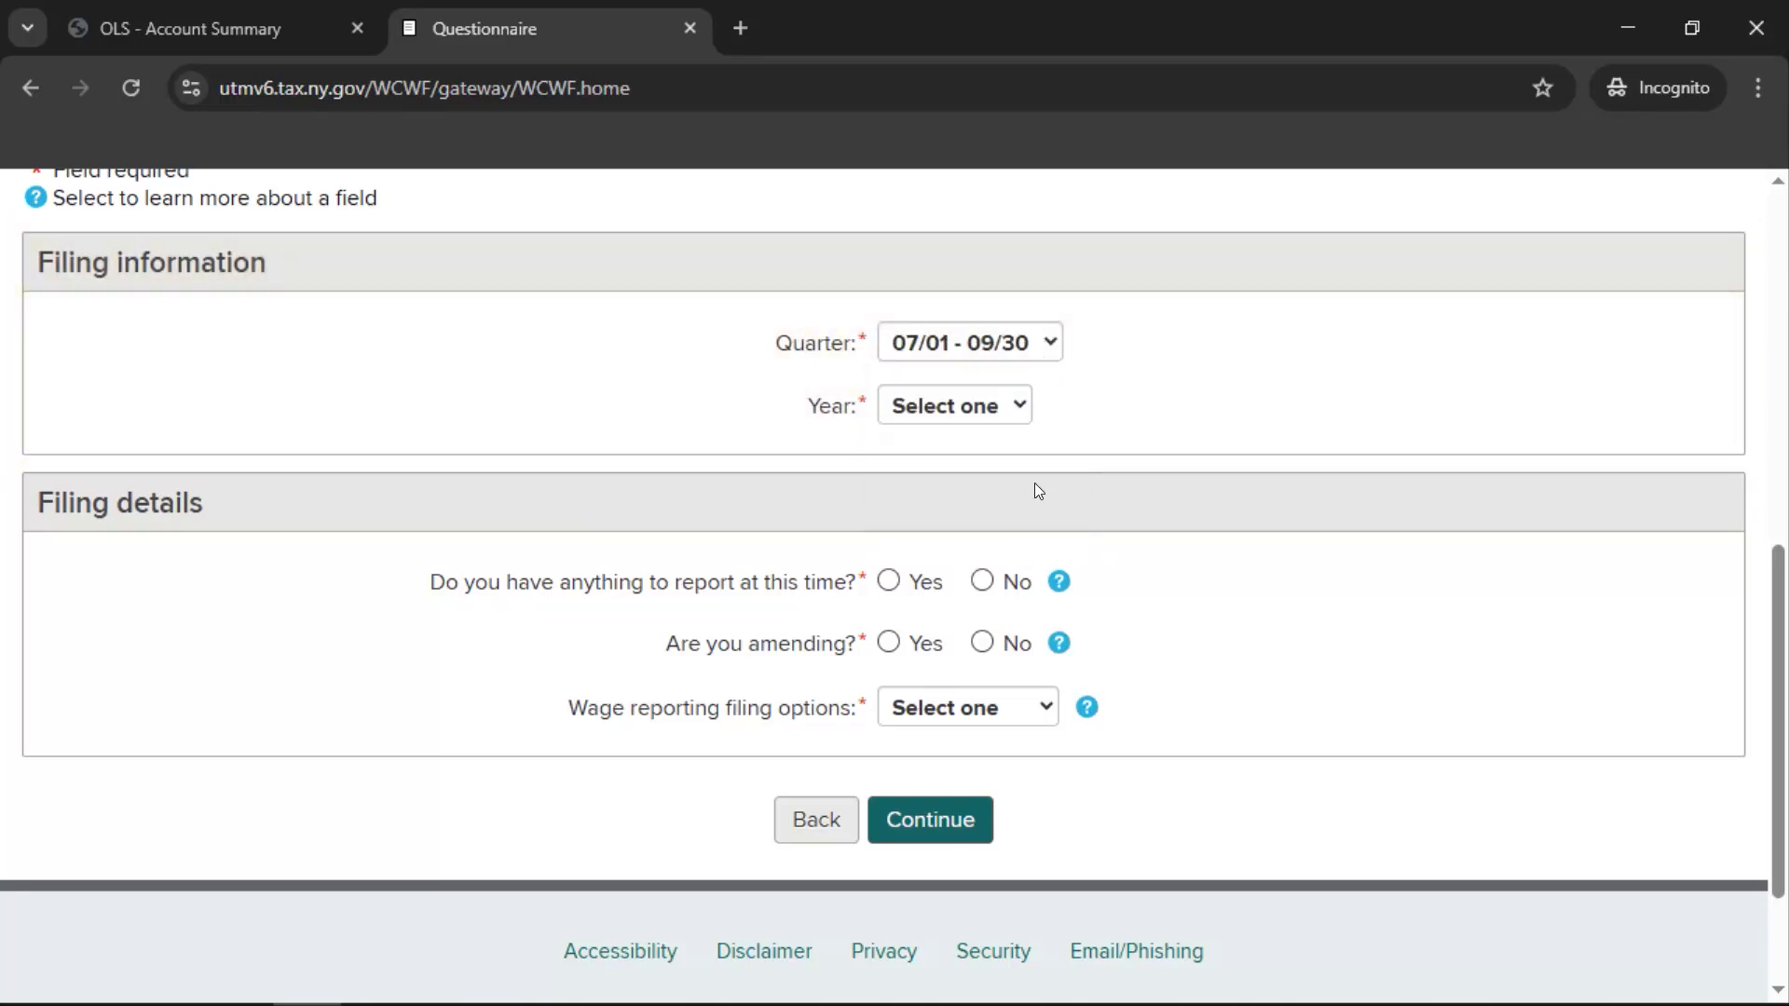
{"action": "left_click", "coordinate": [1020, 404]}
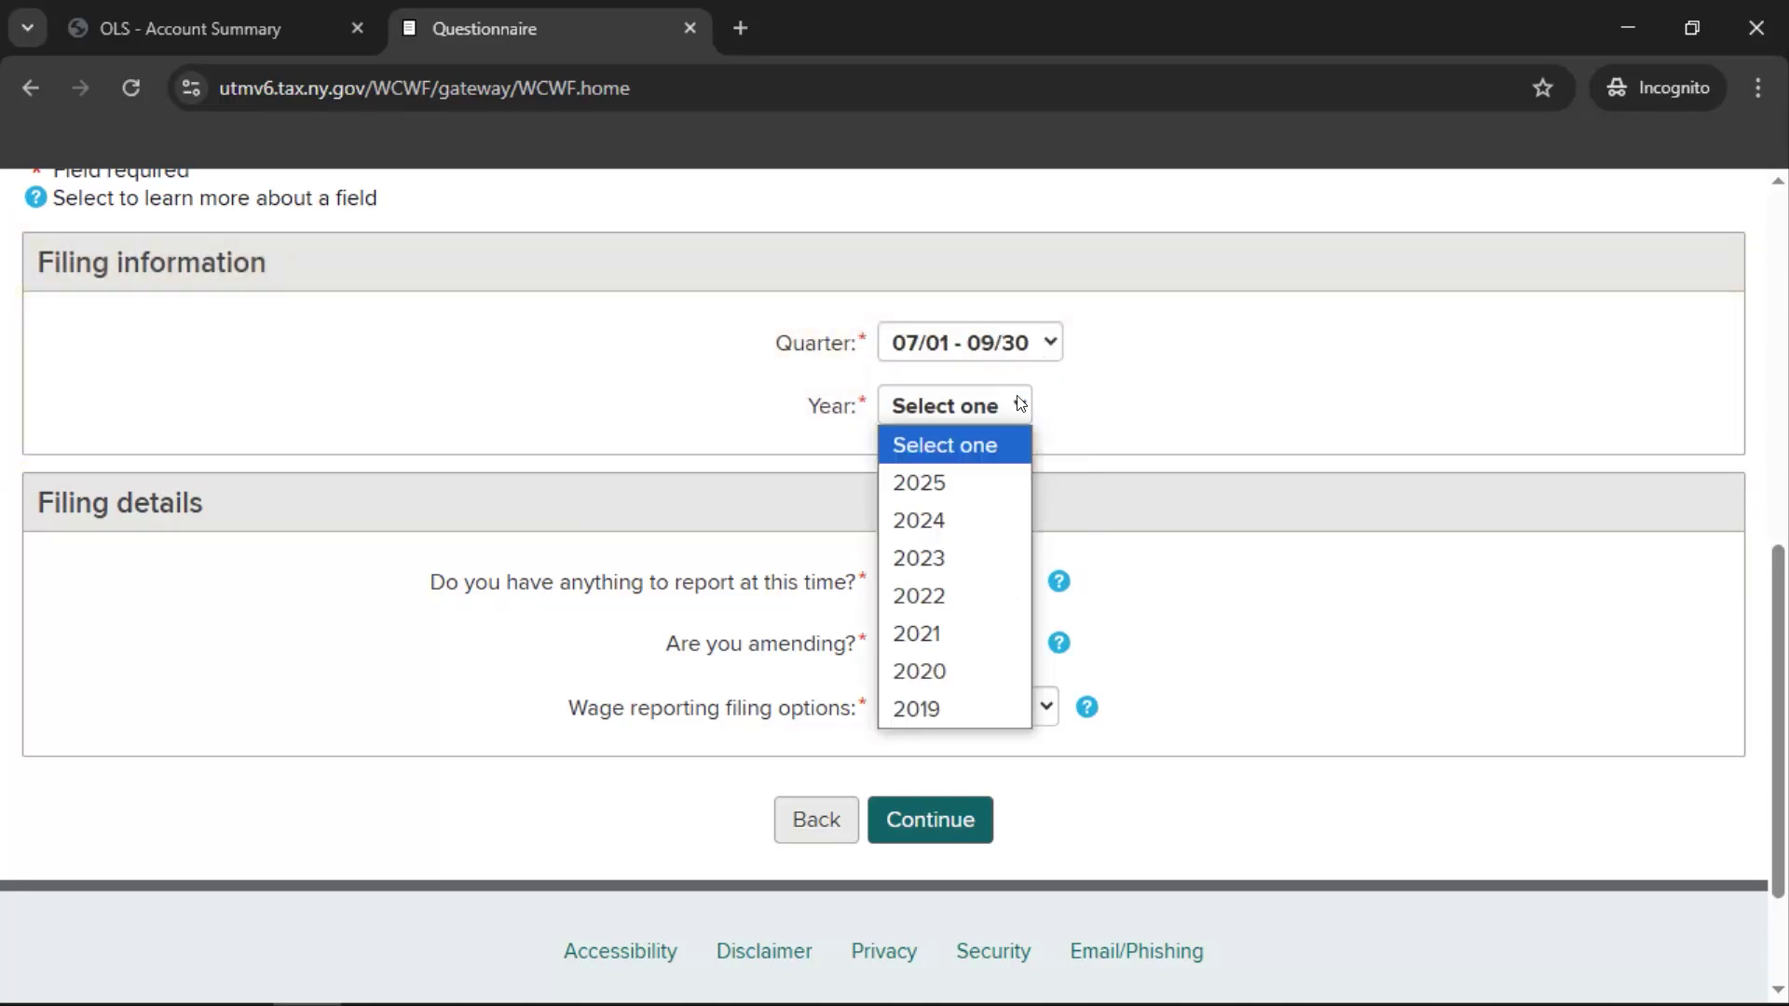
{"action": "left_click", "coordinate": [1005, 518]}
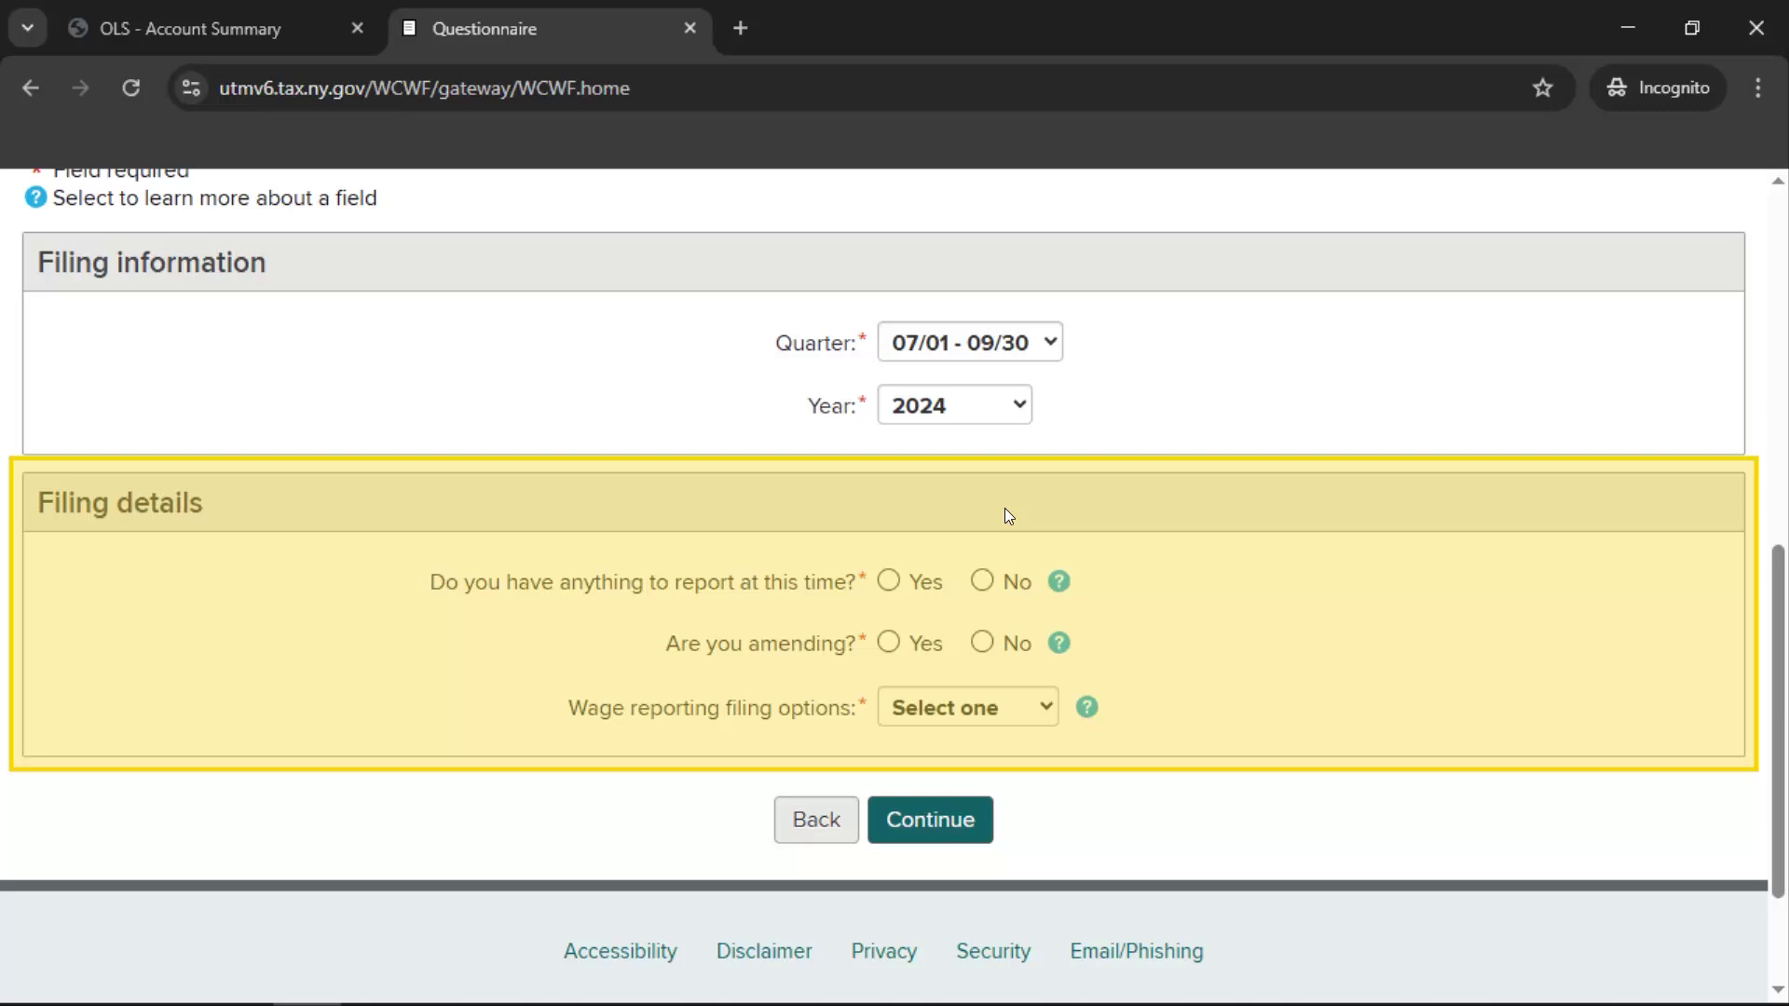
Step: Answer Yes to reporting and No to amending, choose Upload file as Comma delimited, and continue
{"action": "left_click", "coordinate": [938, 584]}
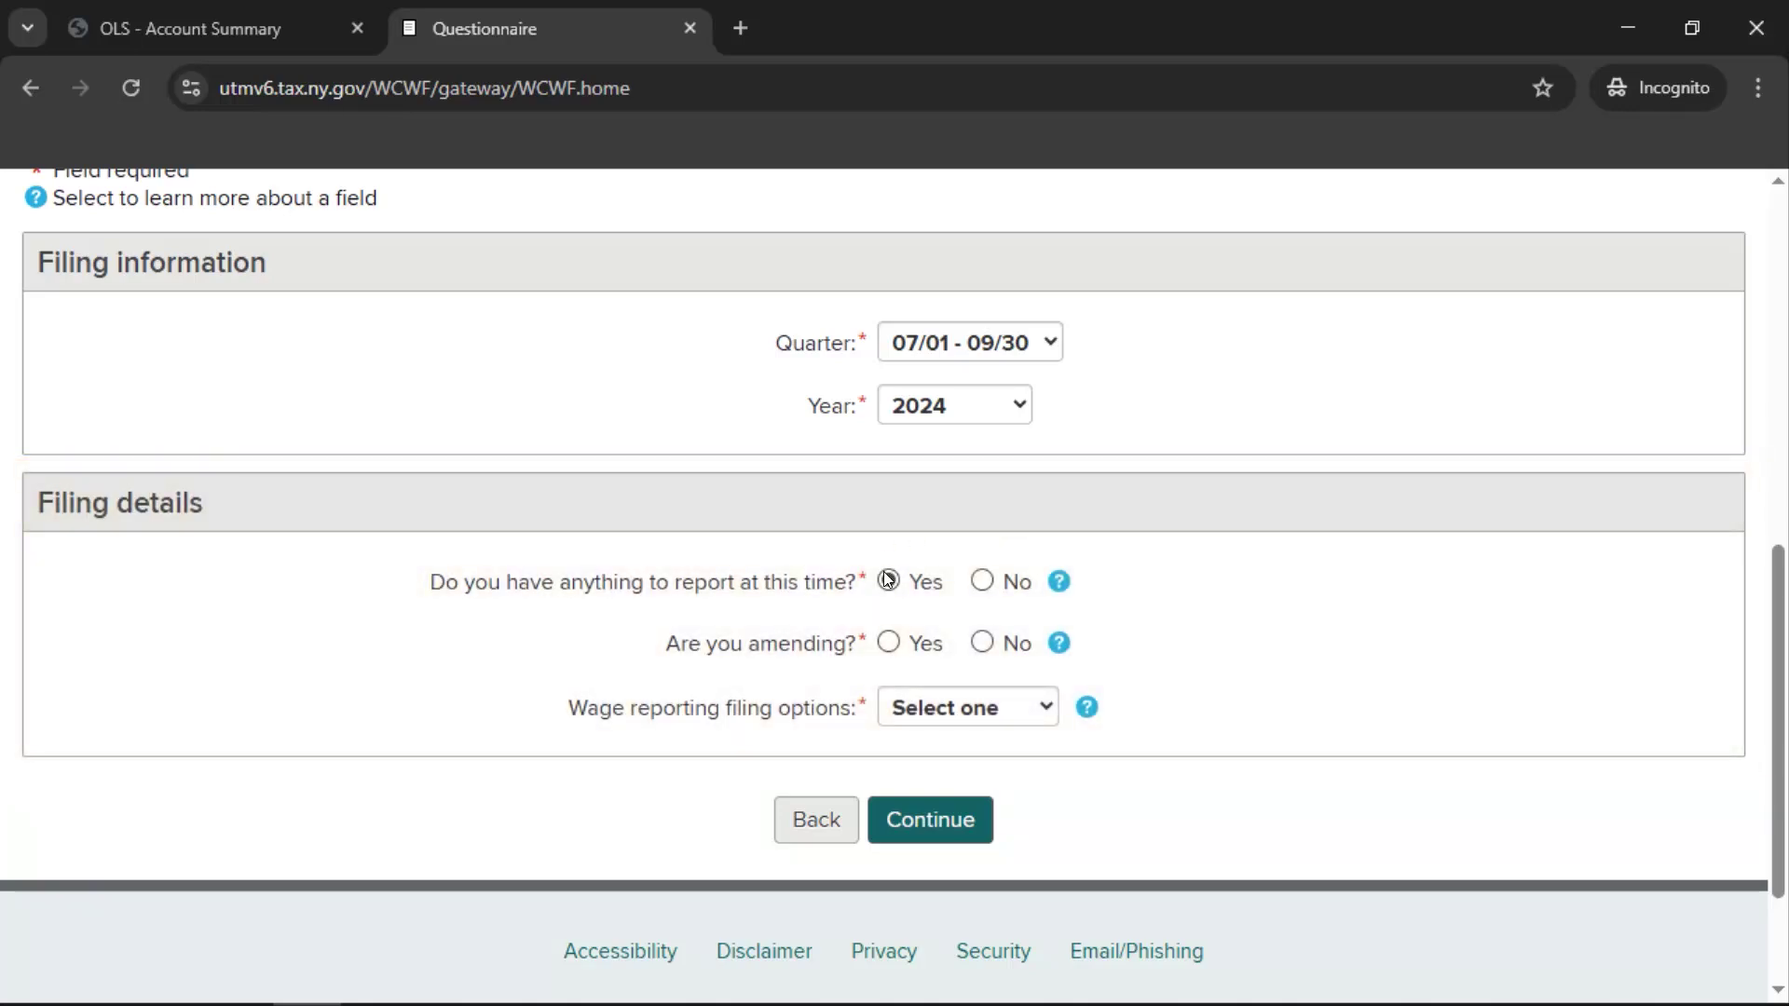
{"action": "left_click", "coordinate": [982, 643]}
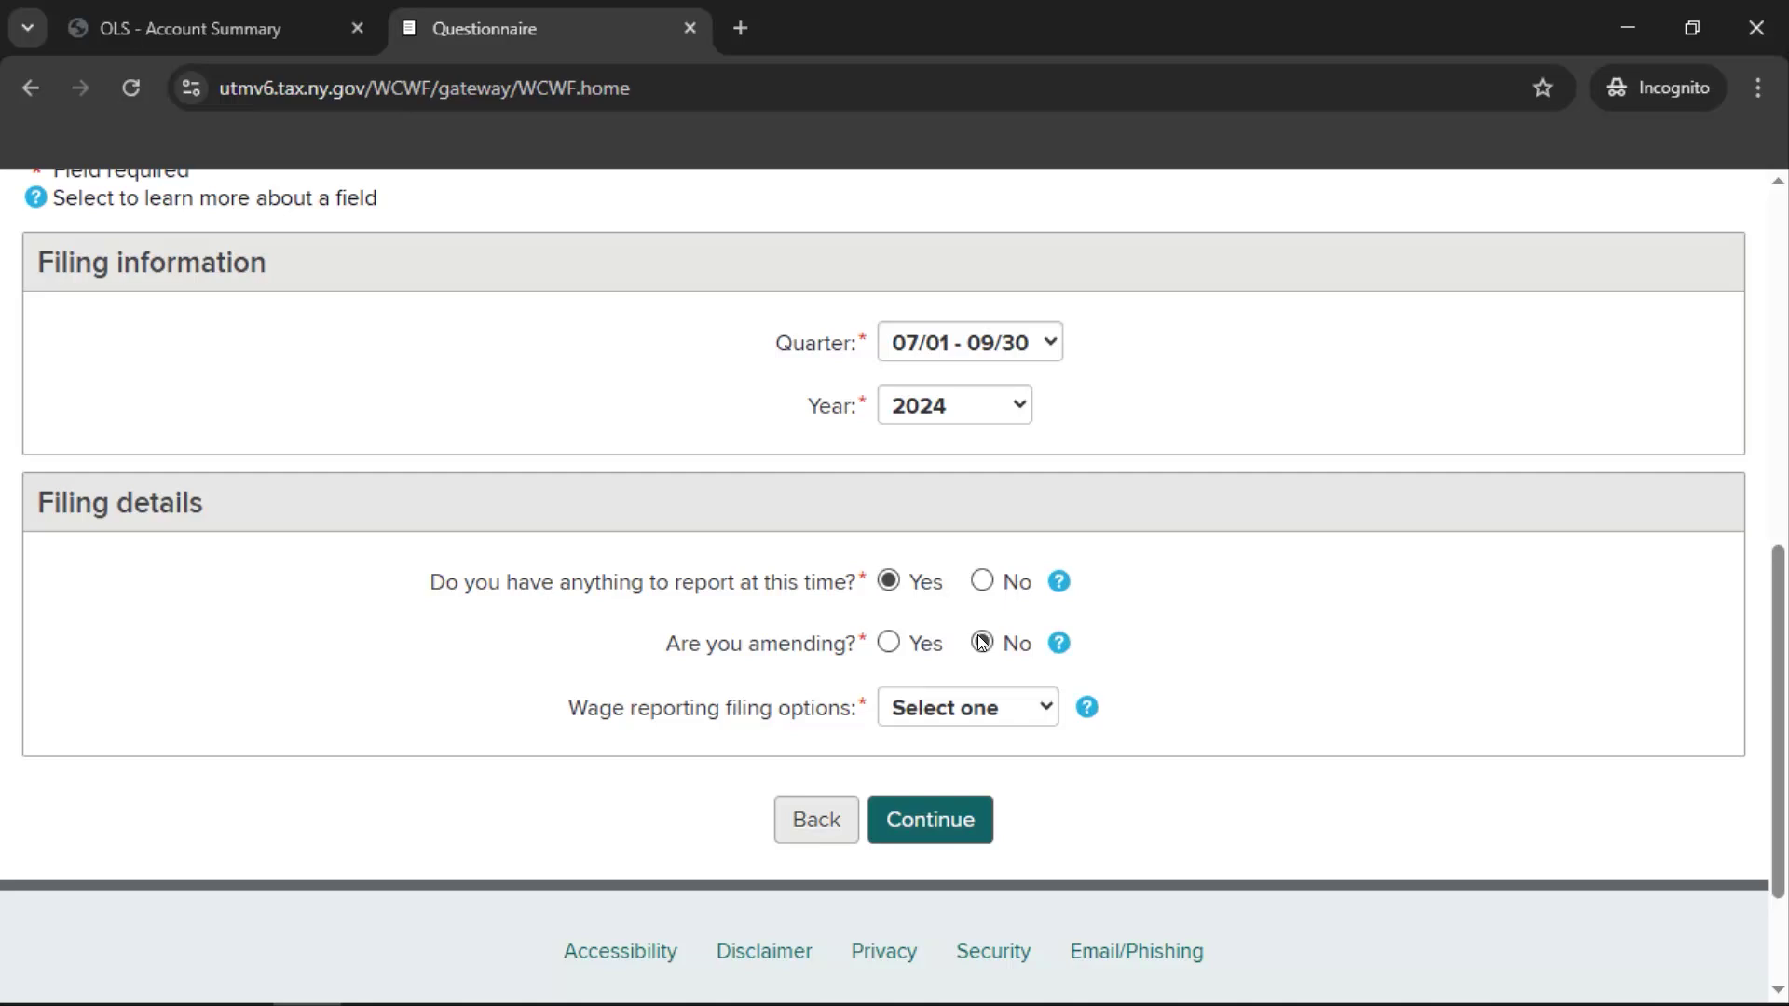
{"action": "left_click", "coordinate": [1044, 704]}
{"action": "left_click", "coordinate": [1030, 819]}
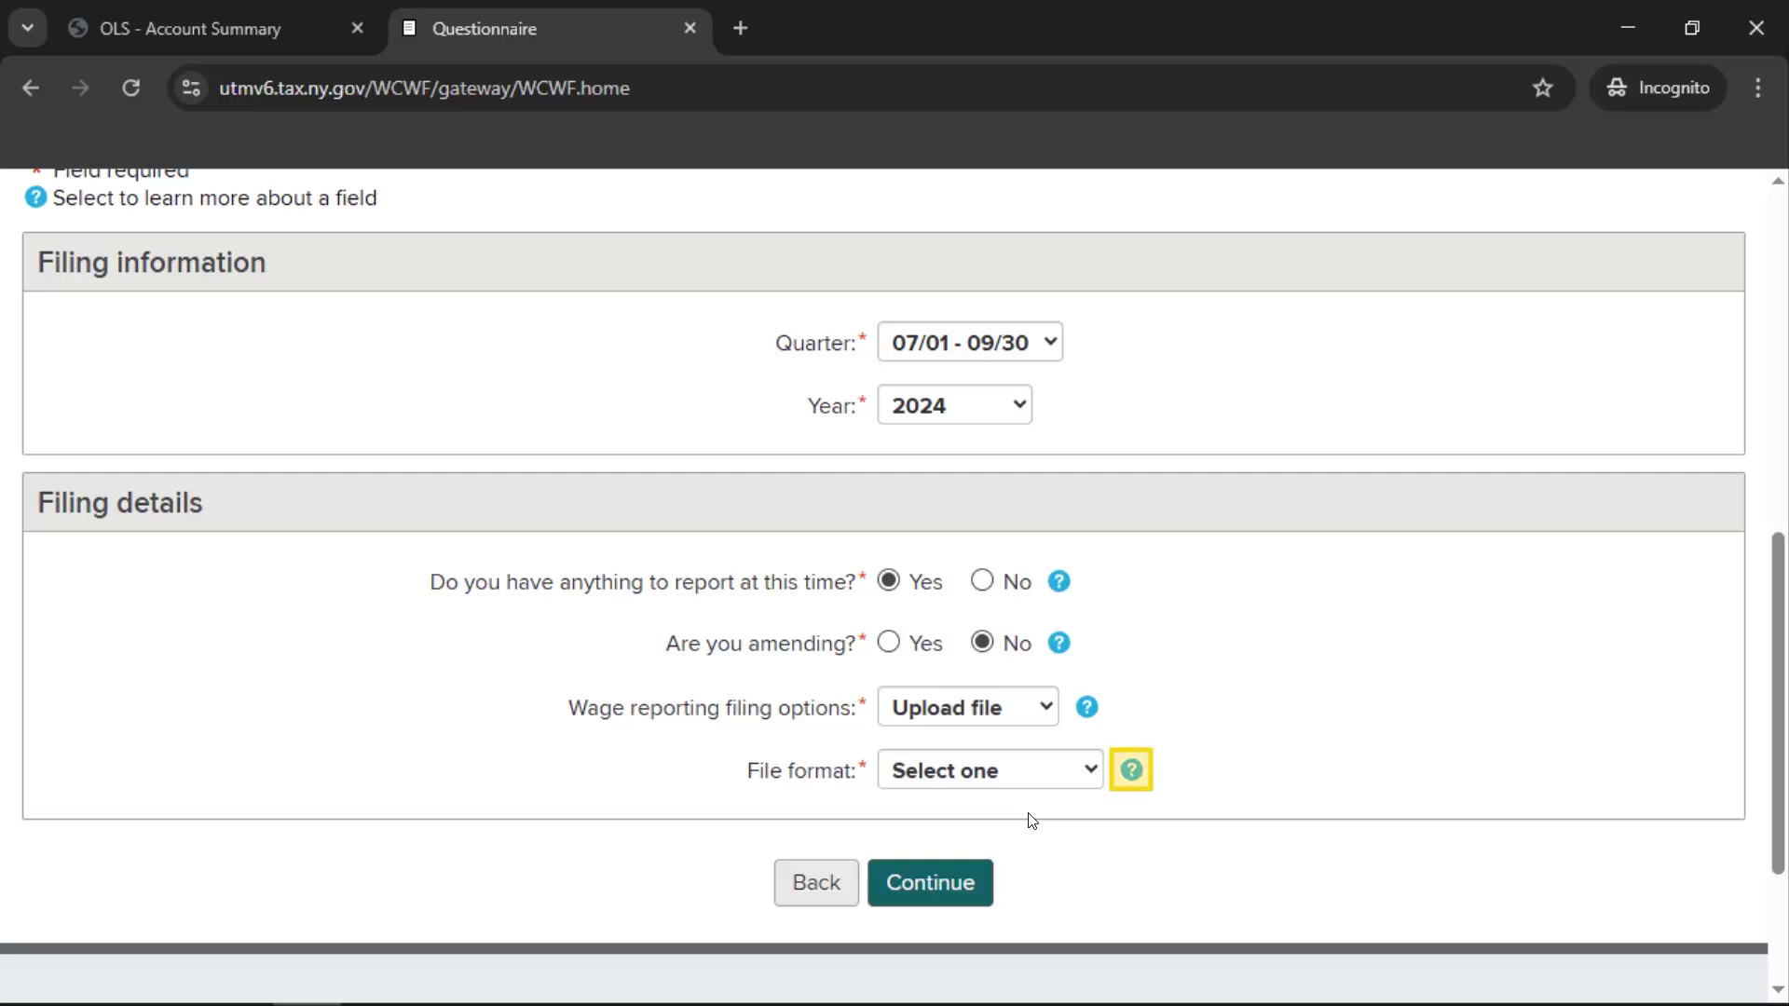
{"action": "left_click", "coordinate": [1089, 768]}
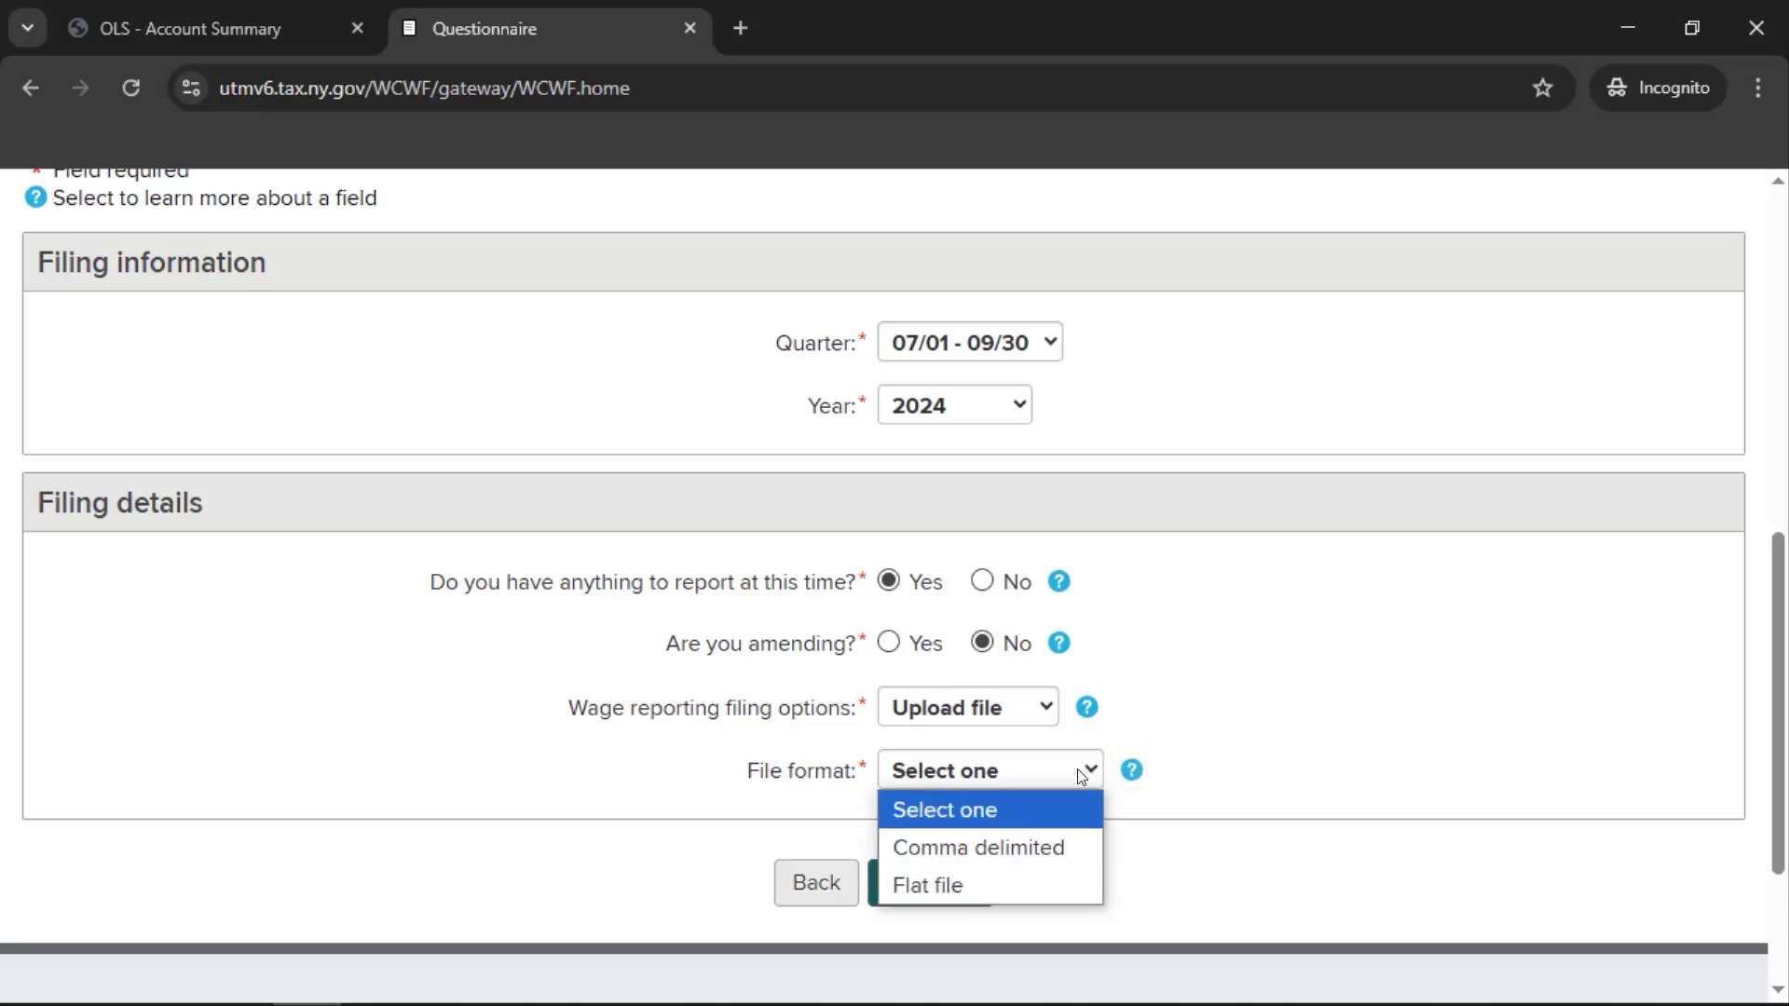
{"action": "left_click", "coordinate": [1074, 844]}
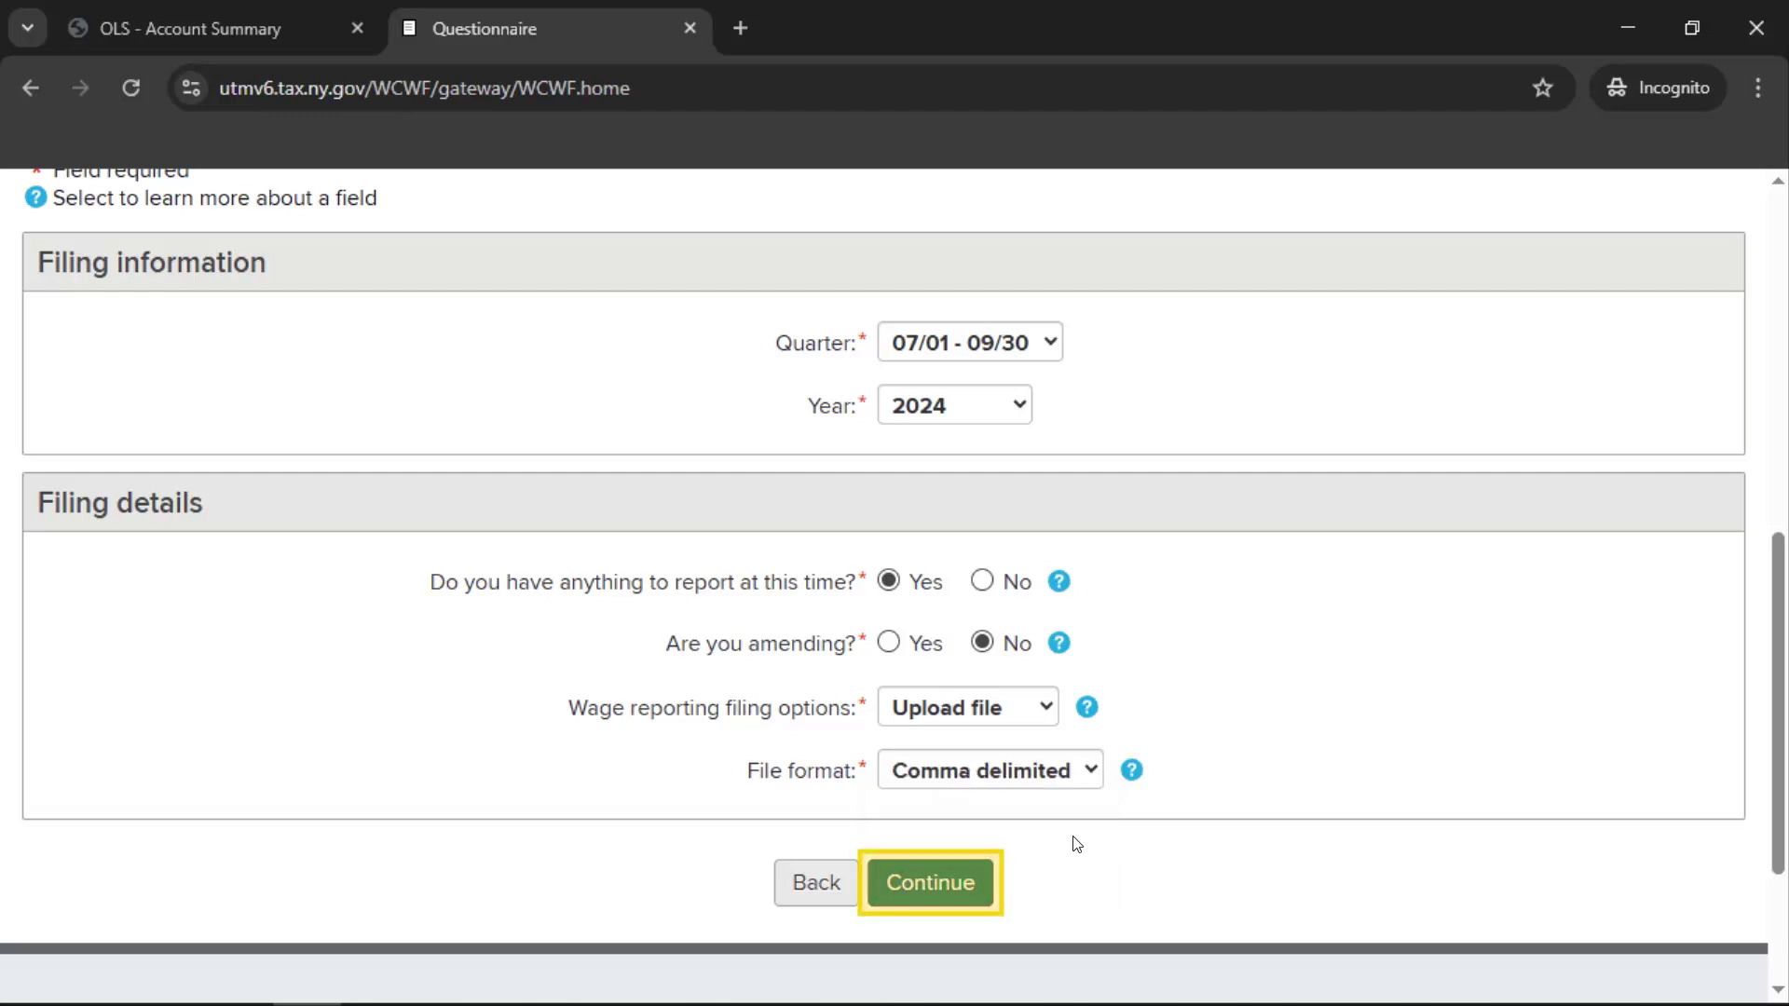
{"action": "left_click", "coordinate": [927, 876]}
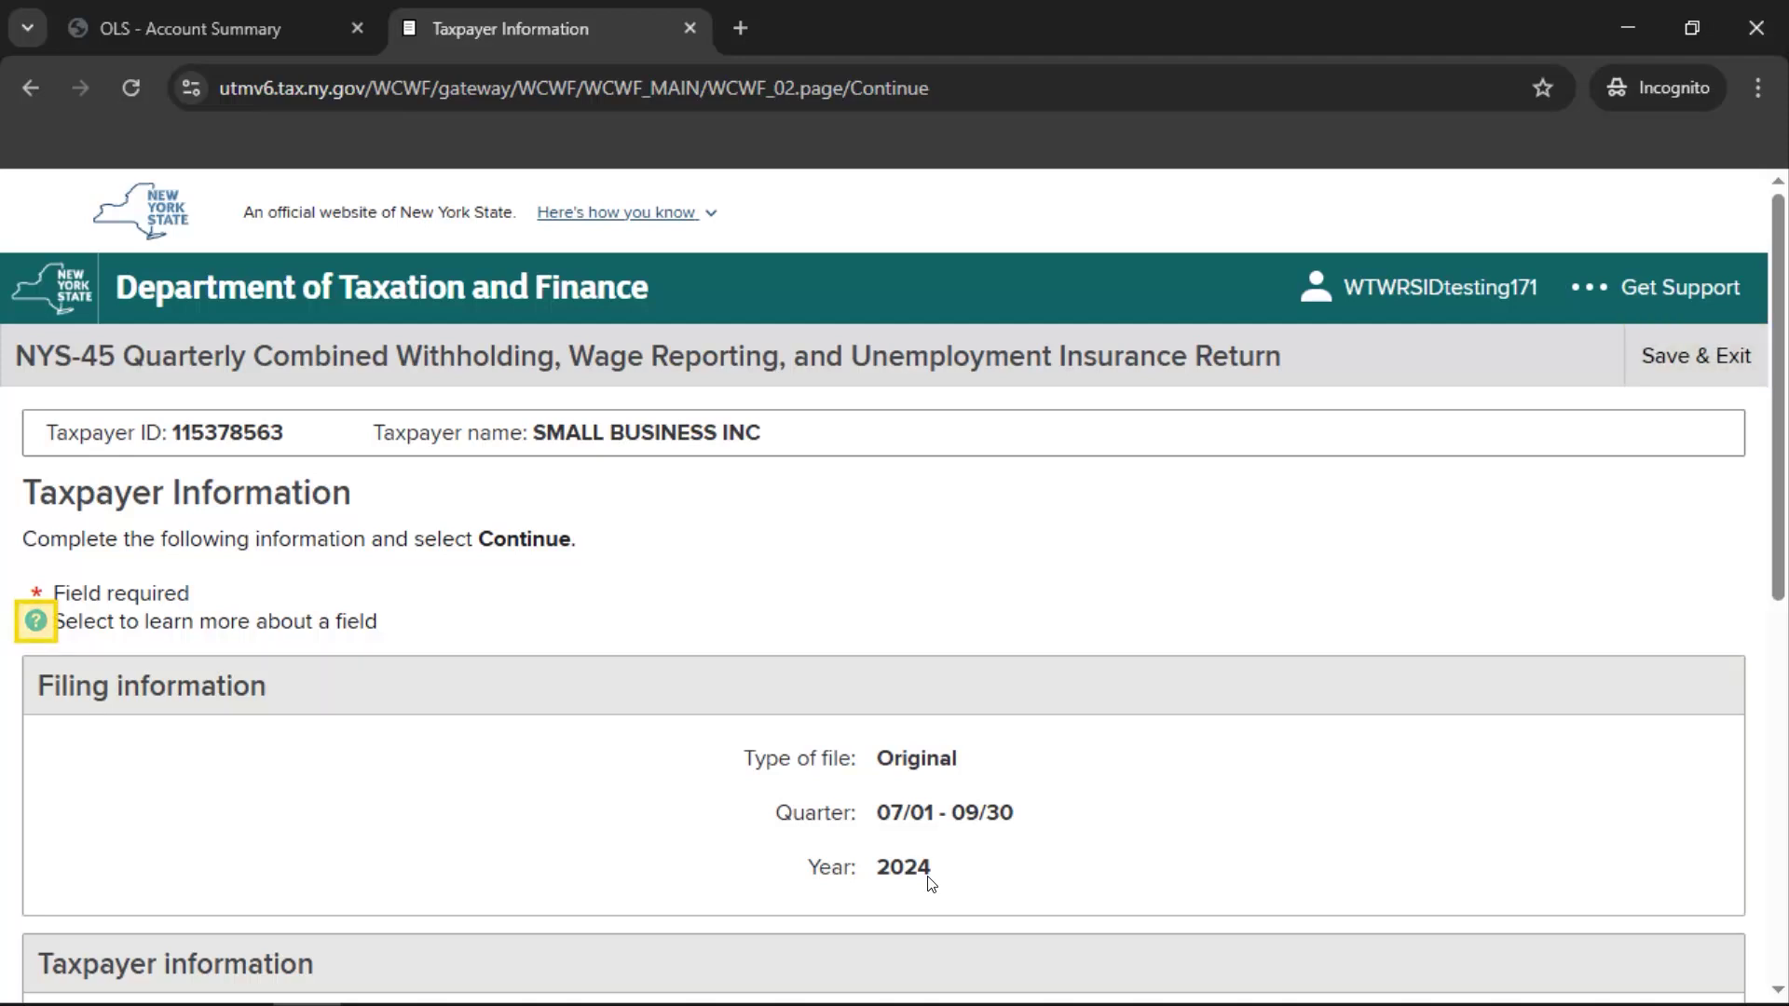
Step: Answer No to seasonal employer, ceasing wages, business transfer and dependent health insurance, then continue
{"action": "left_click_drag", "start_coordinate": [1780, 314], "coordinate": [1779, 587]}
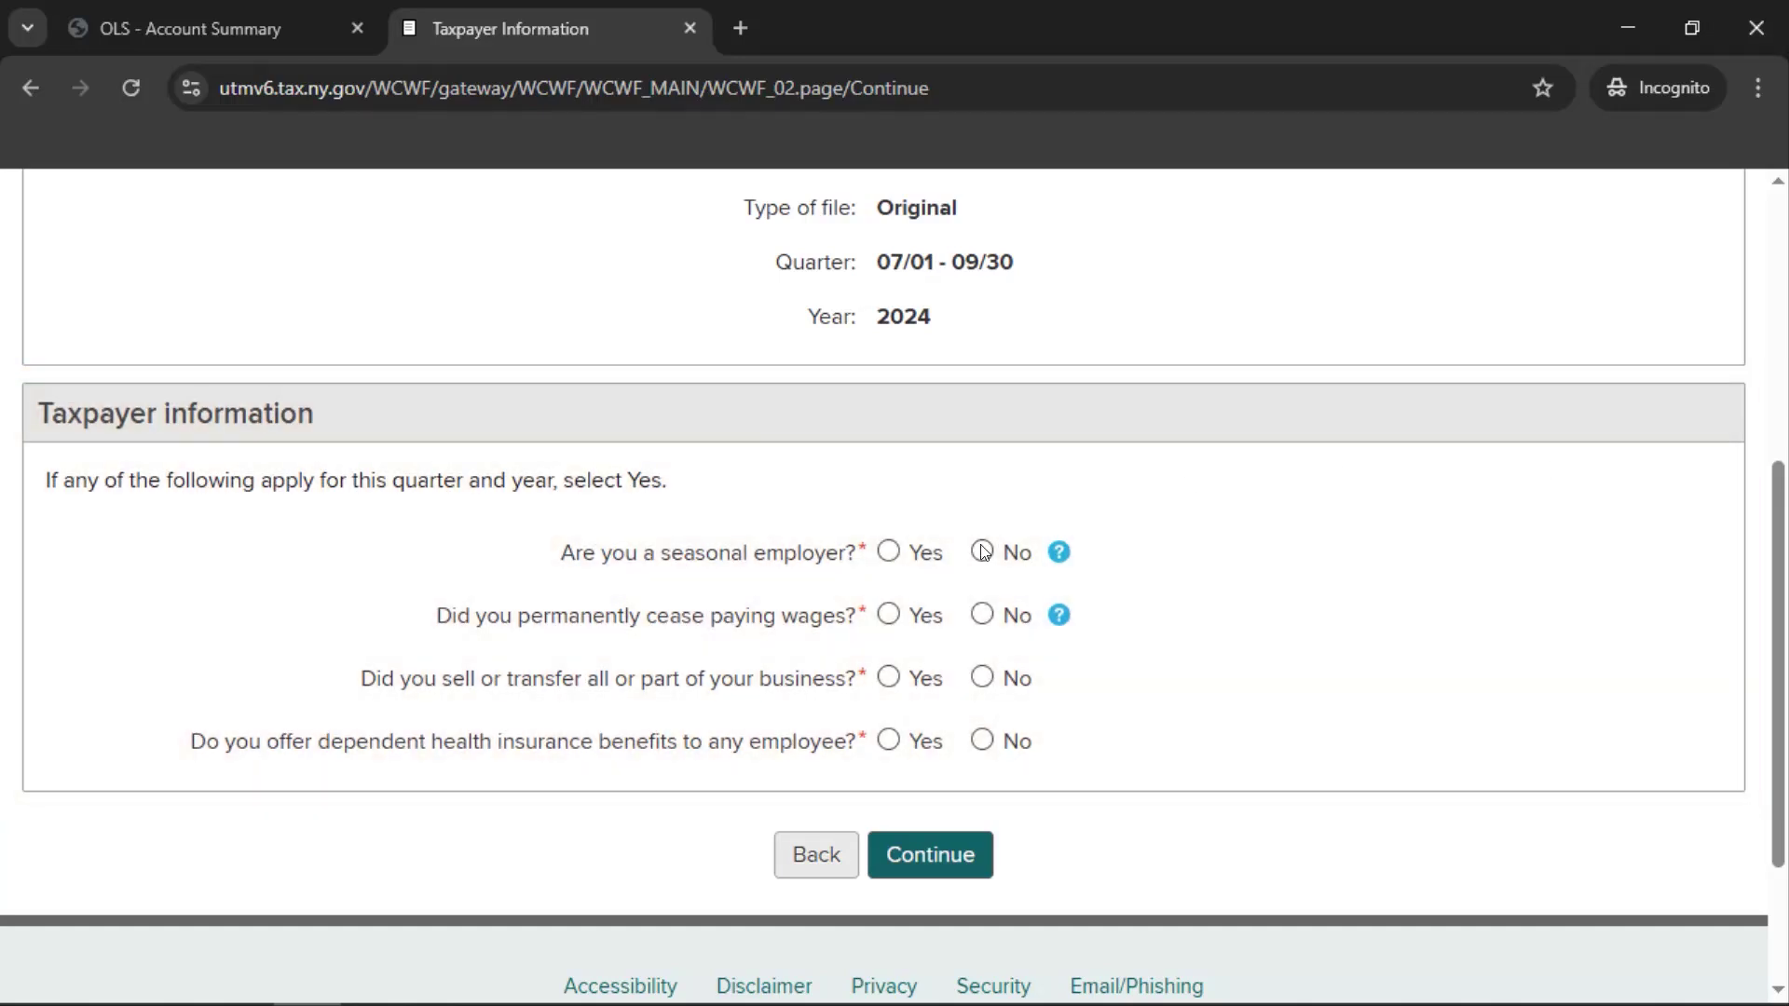
{"action": "left_click", "coordinate": [983, 552]}
{"action": "left_click", "coordinate": [983, 615]}
{"action": "left_click", "coordinate": [983, 678]}
{"action": "left_click", "coordinate": [983, 741]}
{"action": "left_click", "coordinate": [926, 850]}
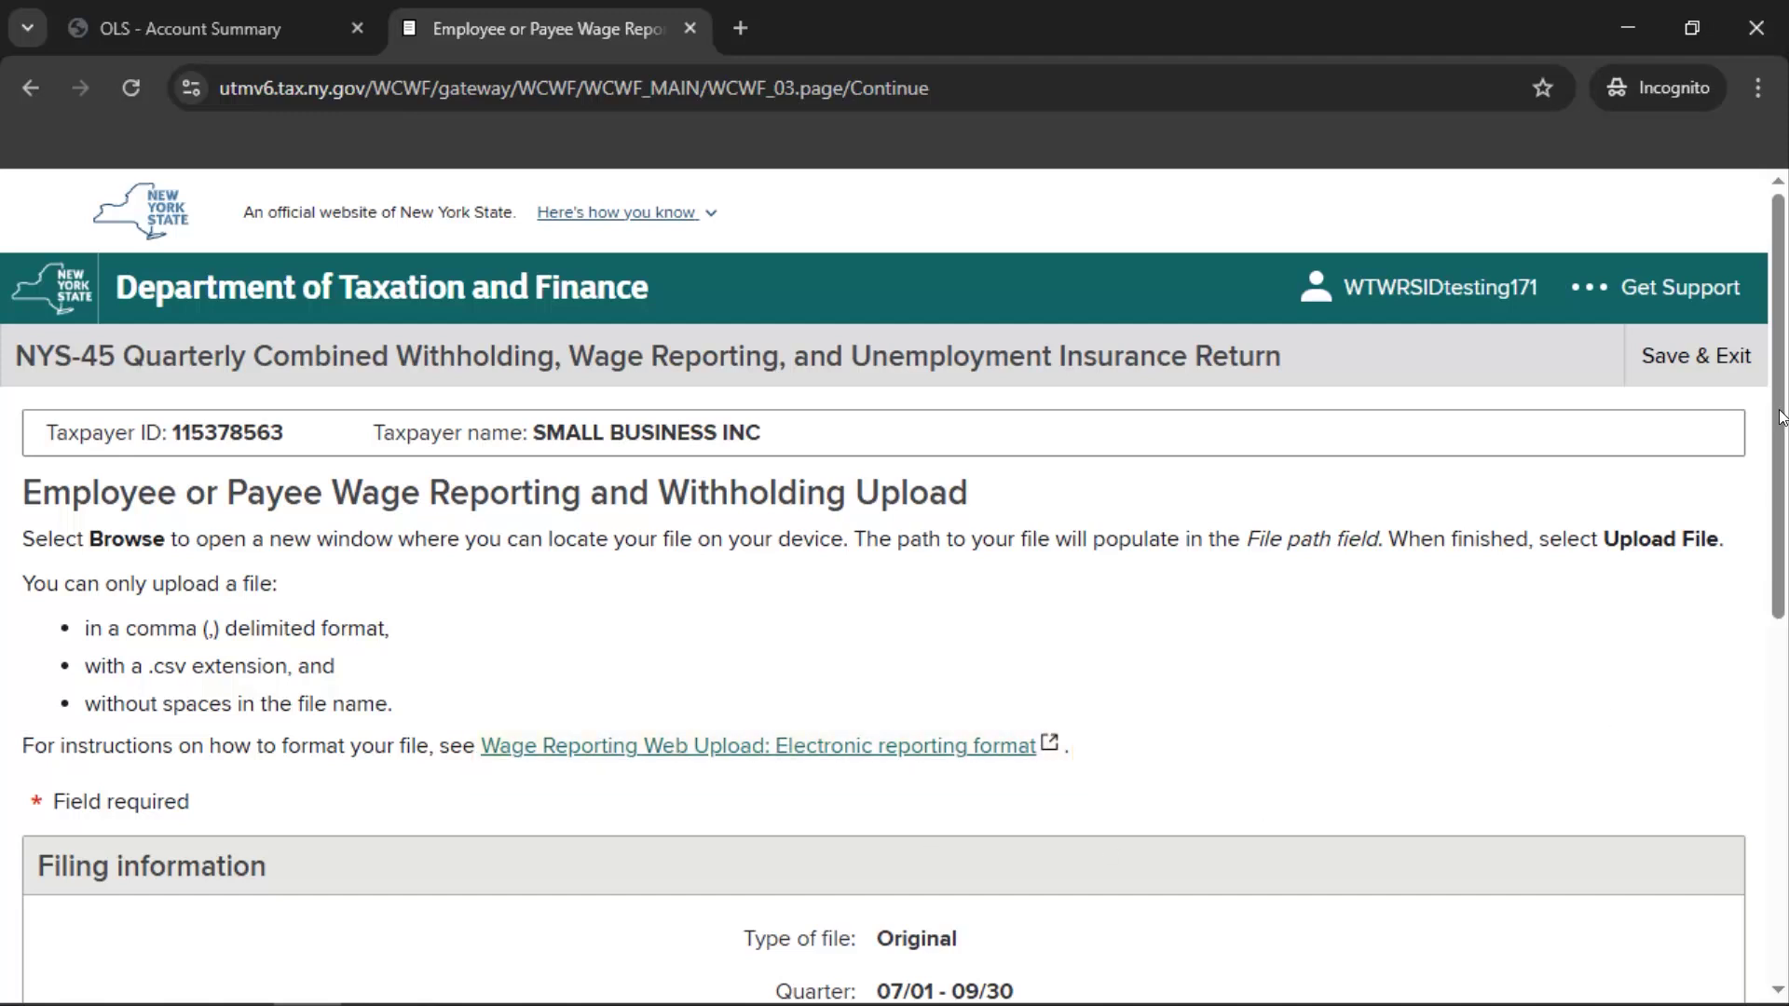
Step: Select 'CSV No Errors 3.11.25 Original.csv' from the computer and upload it as the wage file
{"action": "scroll", "coordinate": [927, 854], "scroll_direction": "down", "scroll_amount": 5}
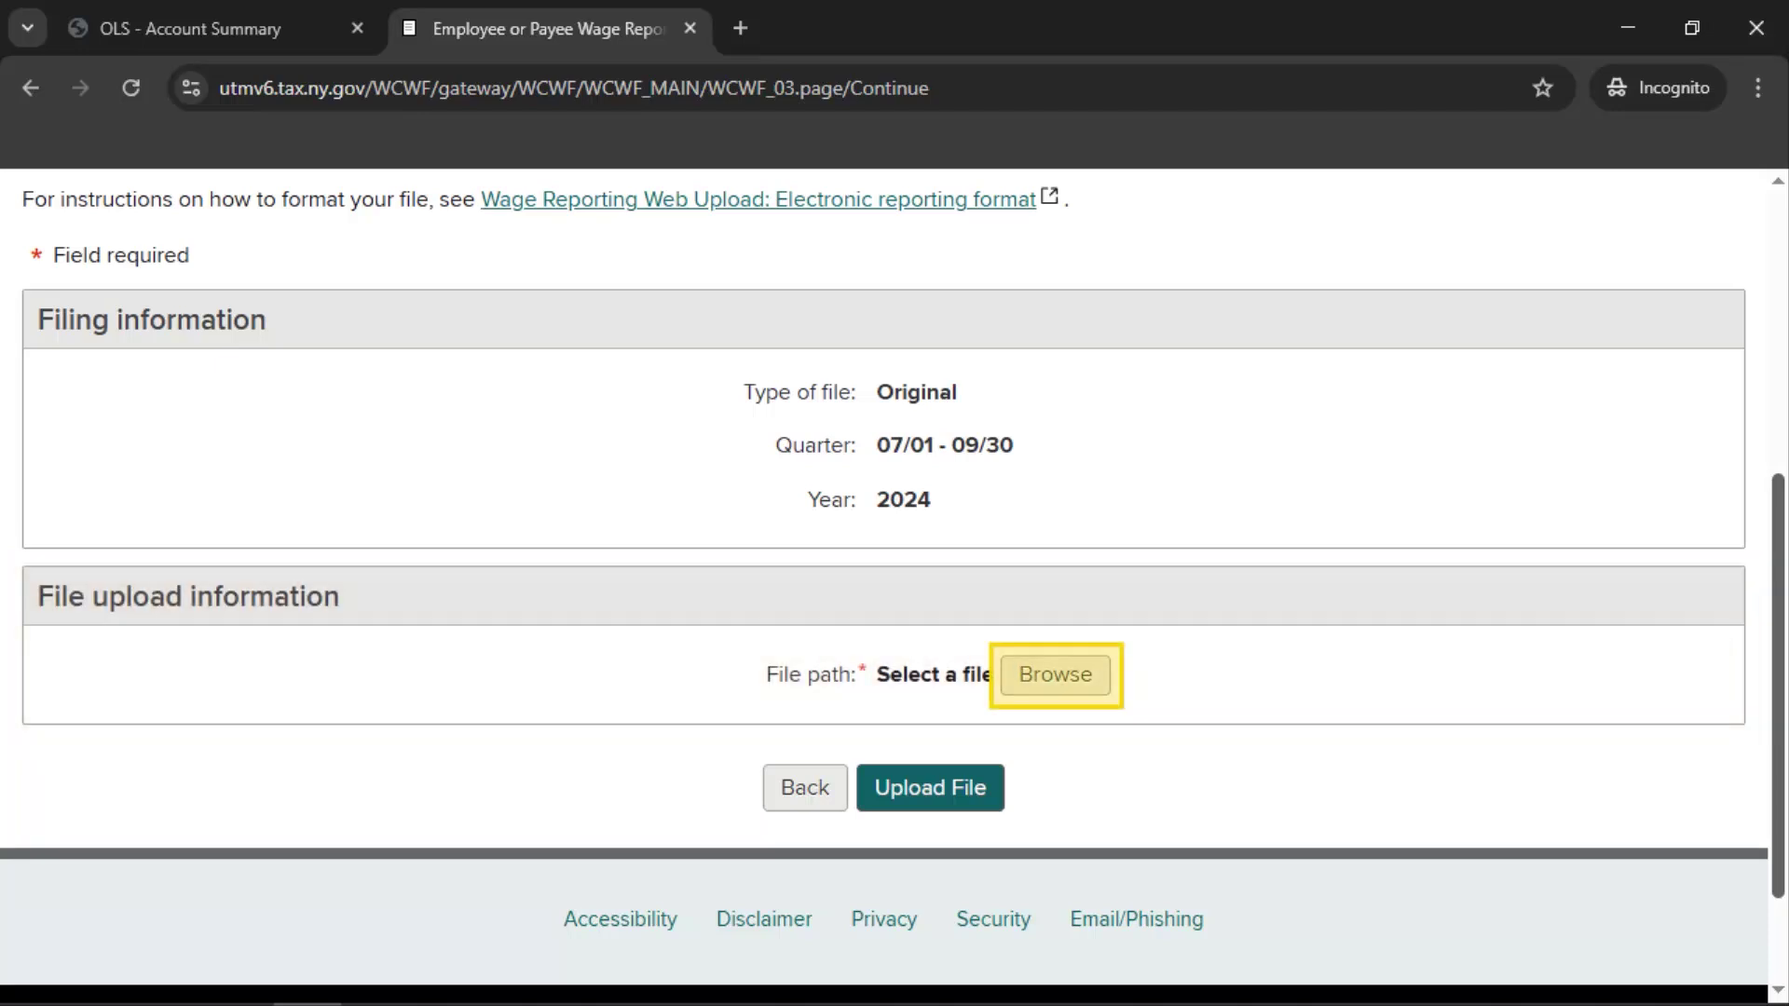
{"action": "left_click", "coordinate": [1051, 672]}
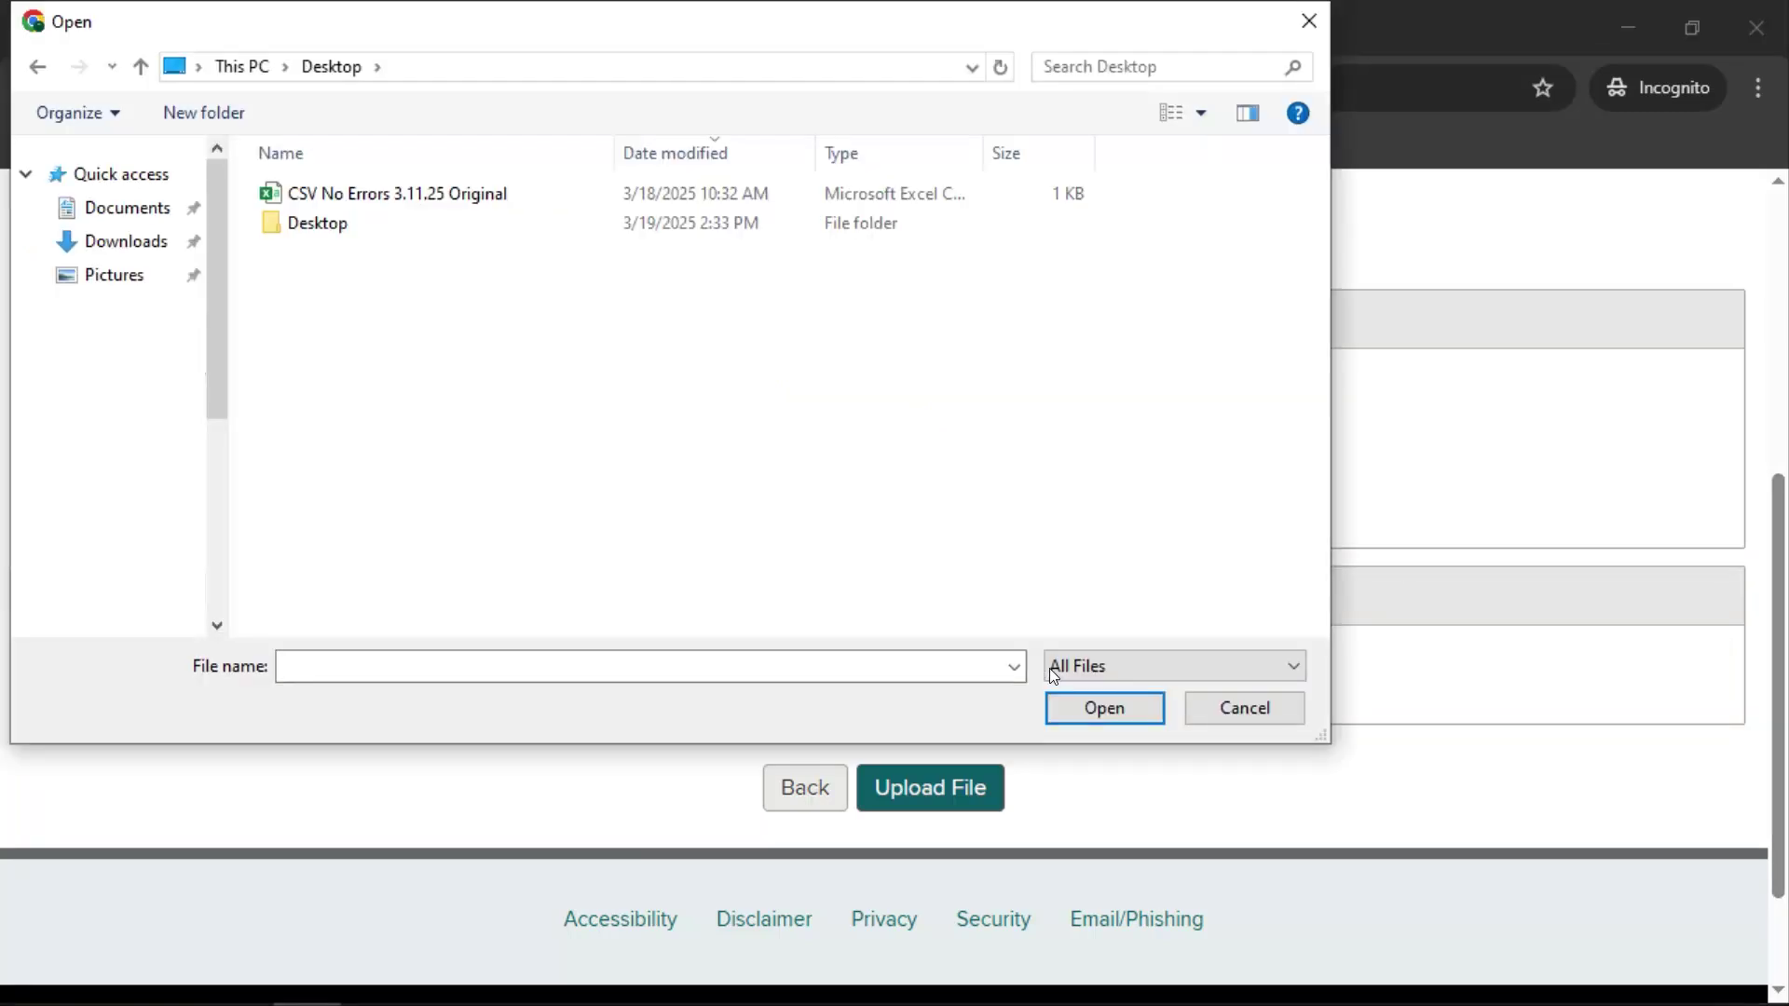
{"action": "left_click", "coordinate": [272, 193]}
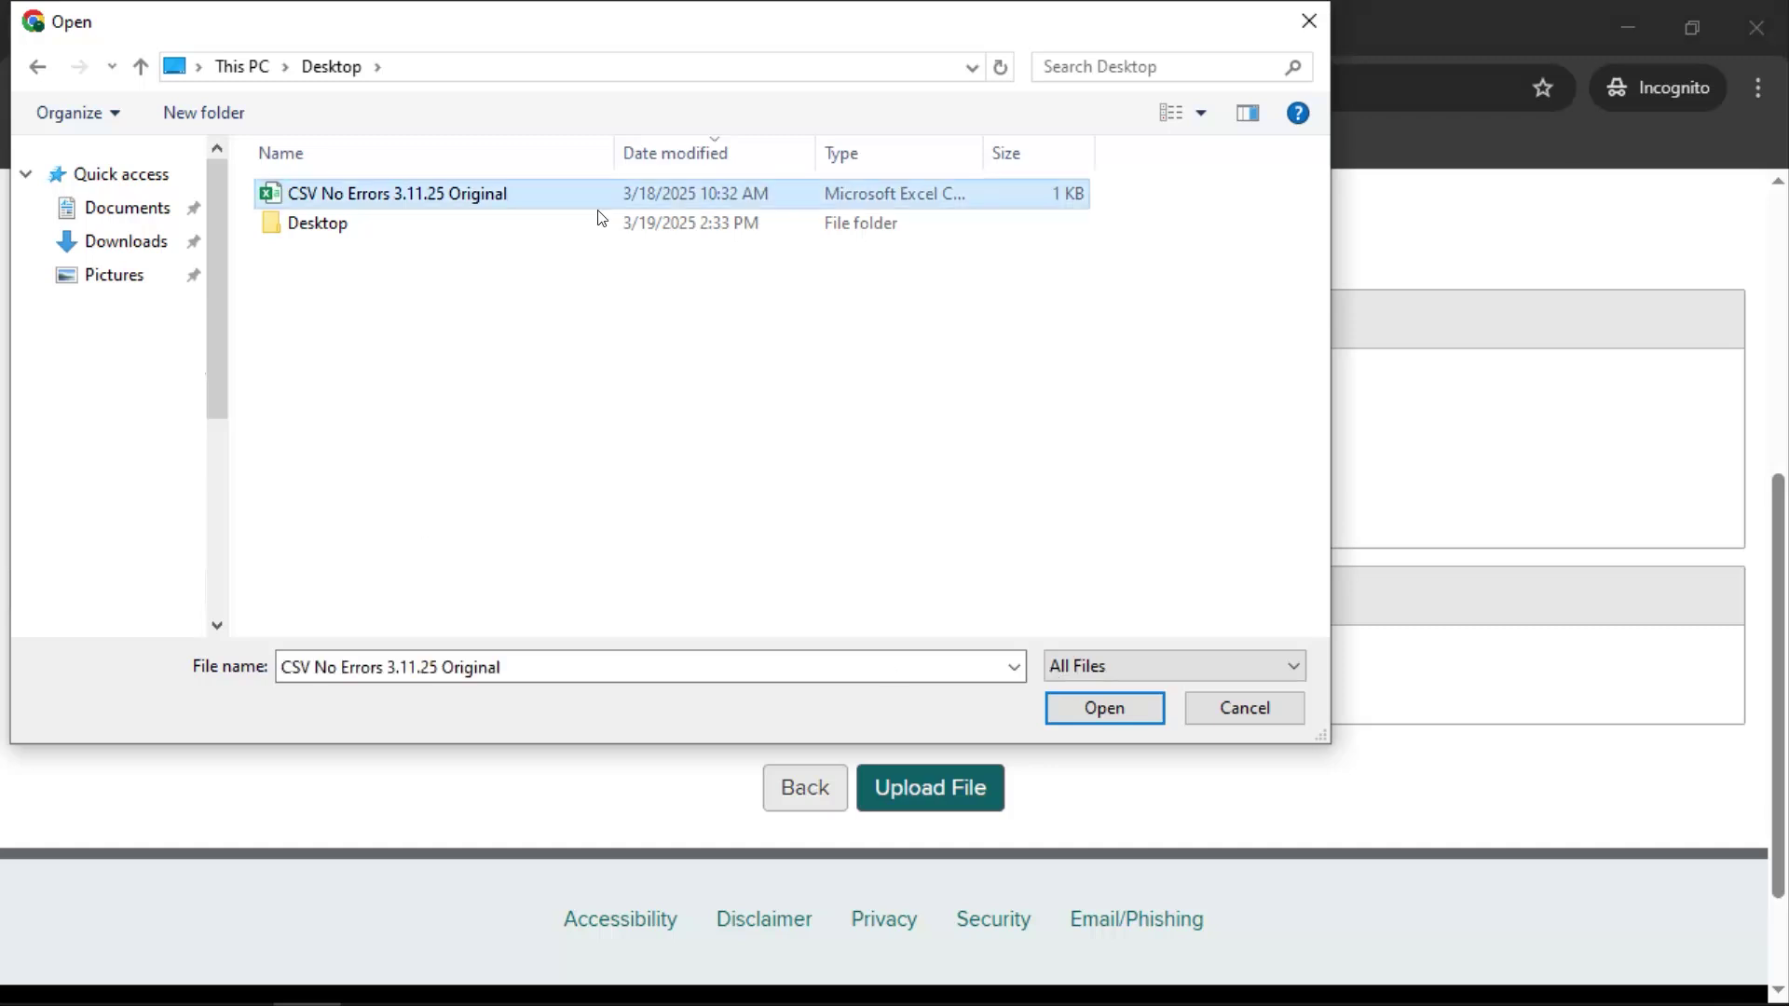
{"action": "left_click", "coordinate": [1103, 709]}
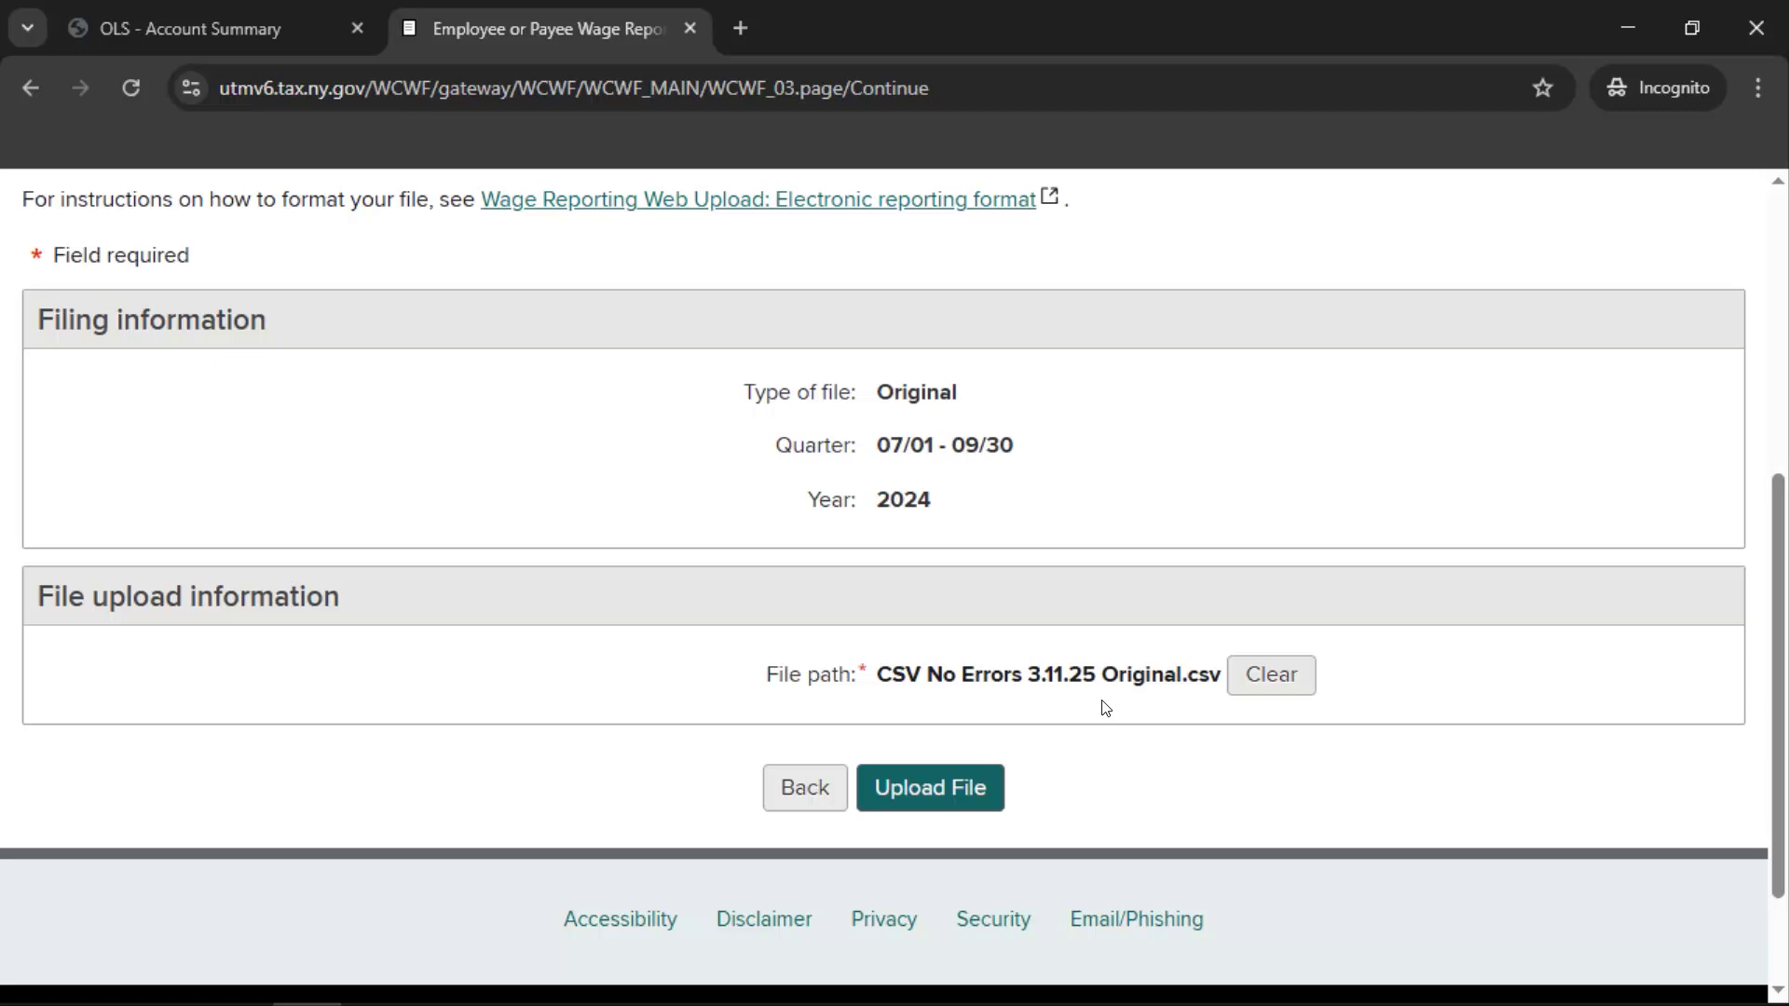
{"action": "left_click", "coordinate": [926, 784]}
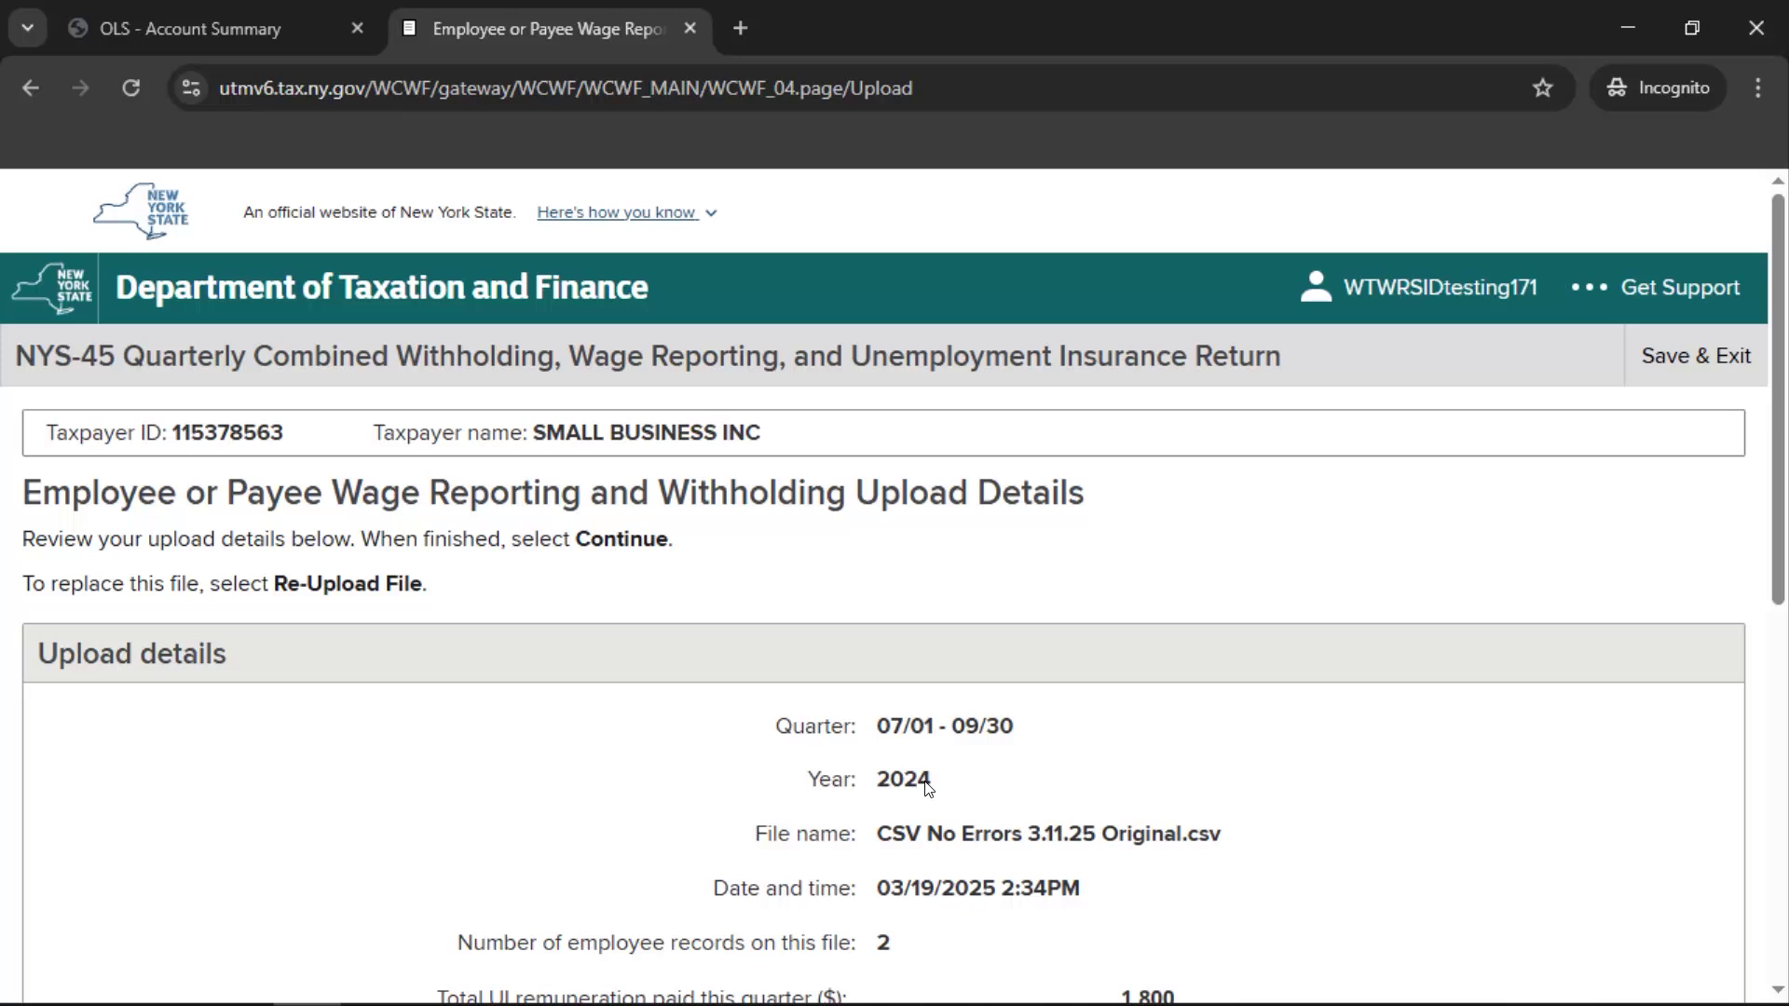
Step: Review the upload totals for the 2 employee records and continue to UI information
{"action": "scroll", "coordinate": [928, 787], "scroll_direction": "down", "scroll_amount": 3}
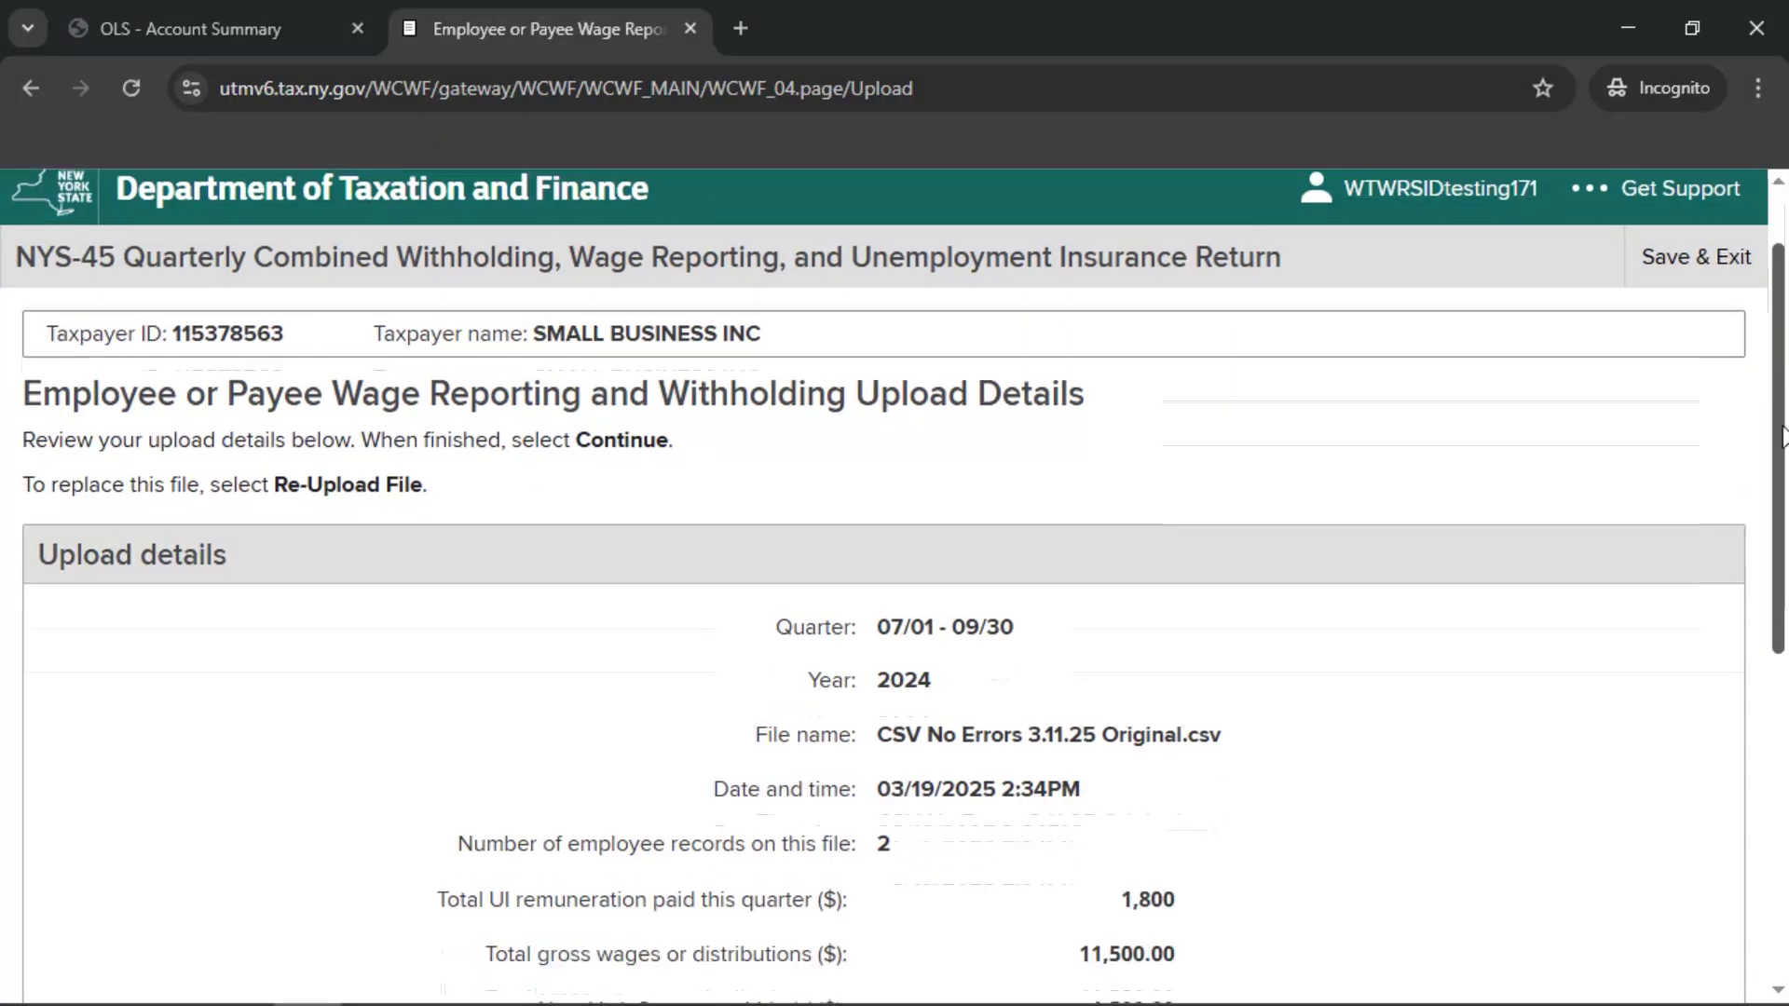
{"action": "scroll", "coordinate": [894, 587], "scroll_direction": "down", "scroll_amount": 2}
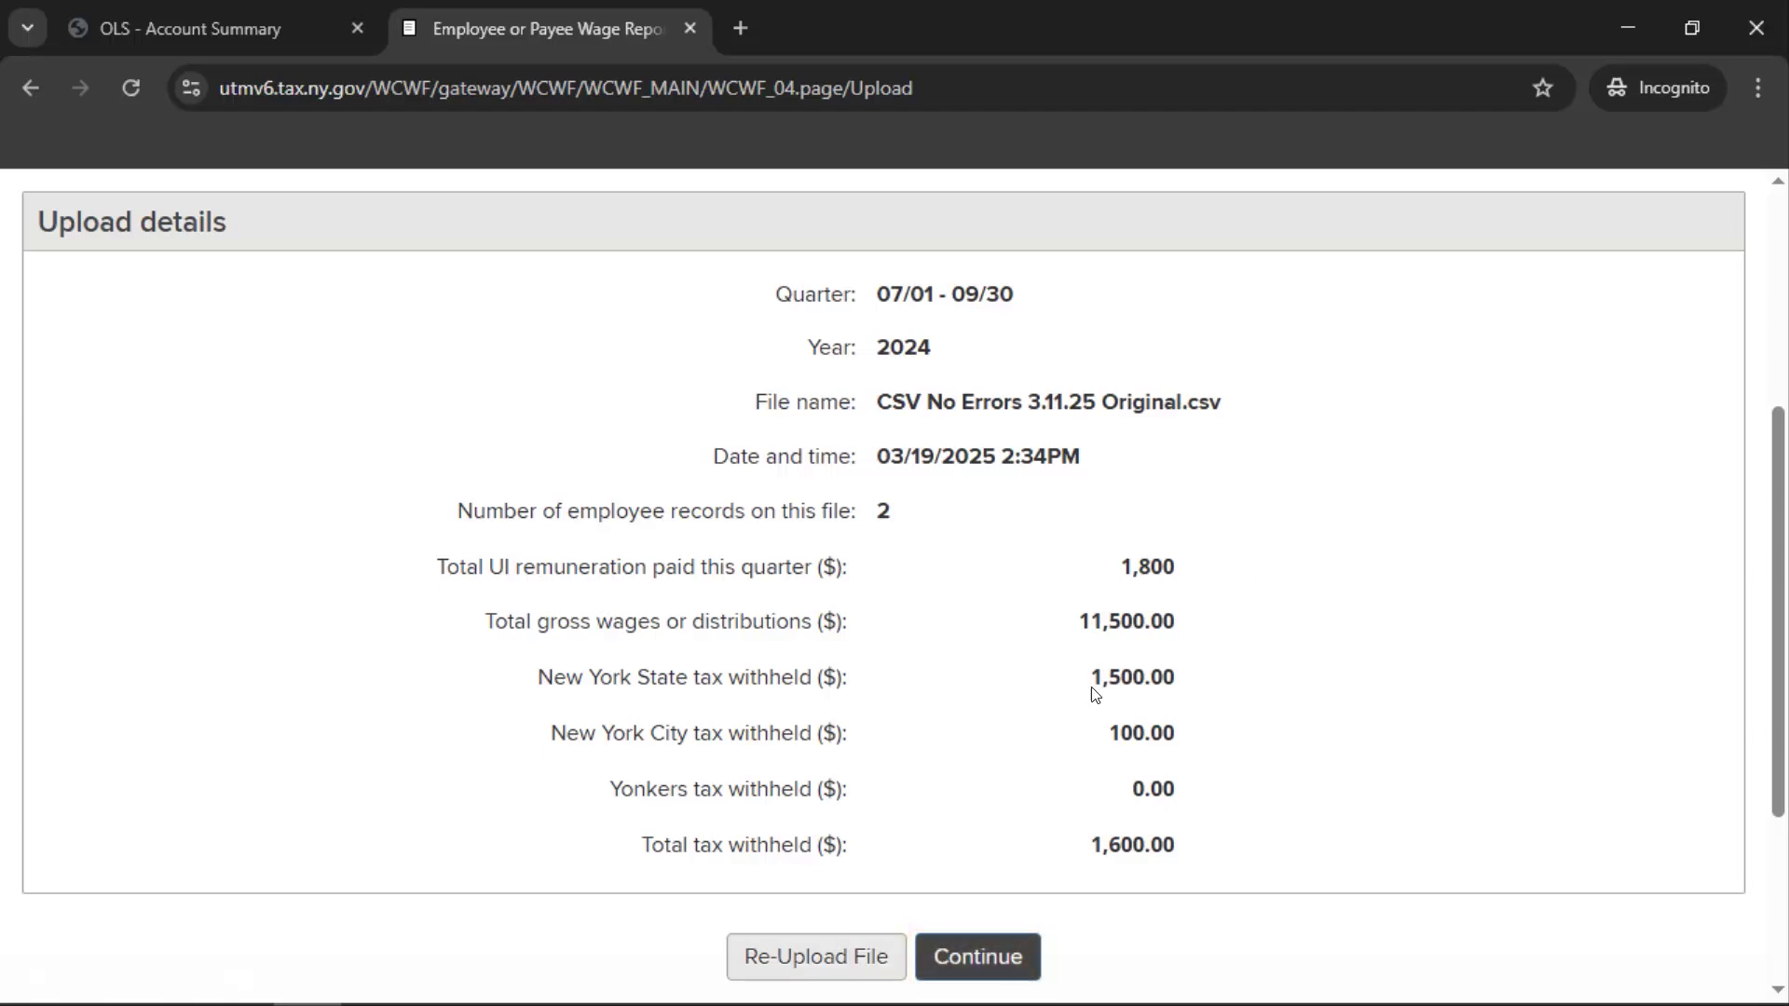
{"action": "left_click", "coordinate": [1002, 961]}
{"action": "left_click_drag", "start_coordinate": [1778, 323], "coordinate": [1779, 604]}
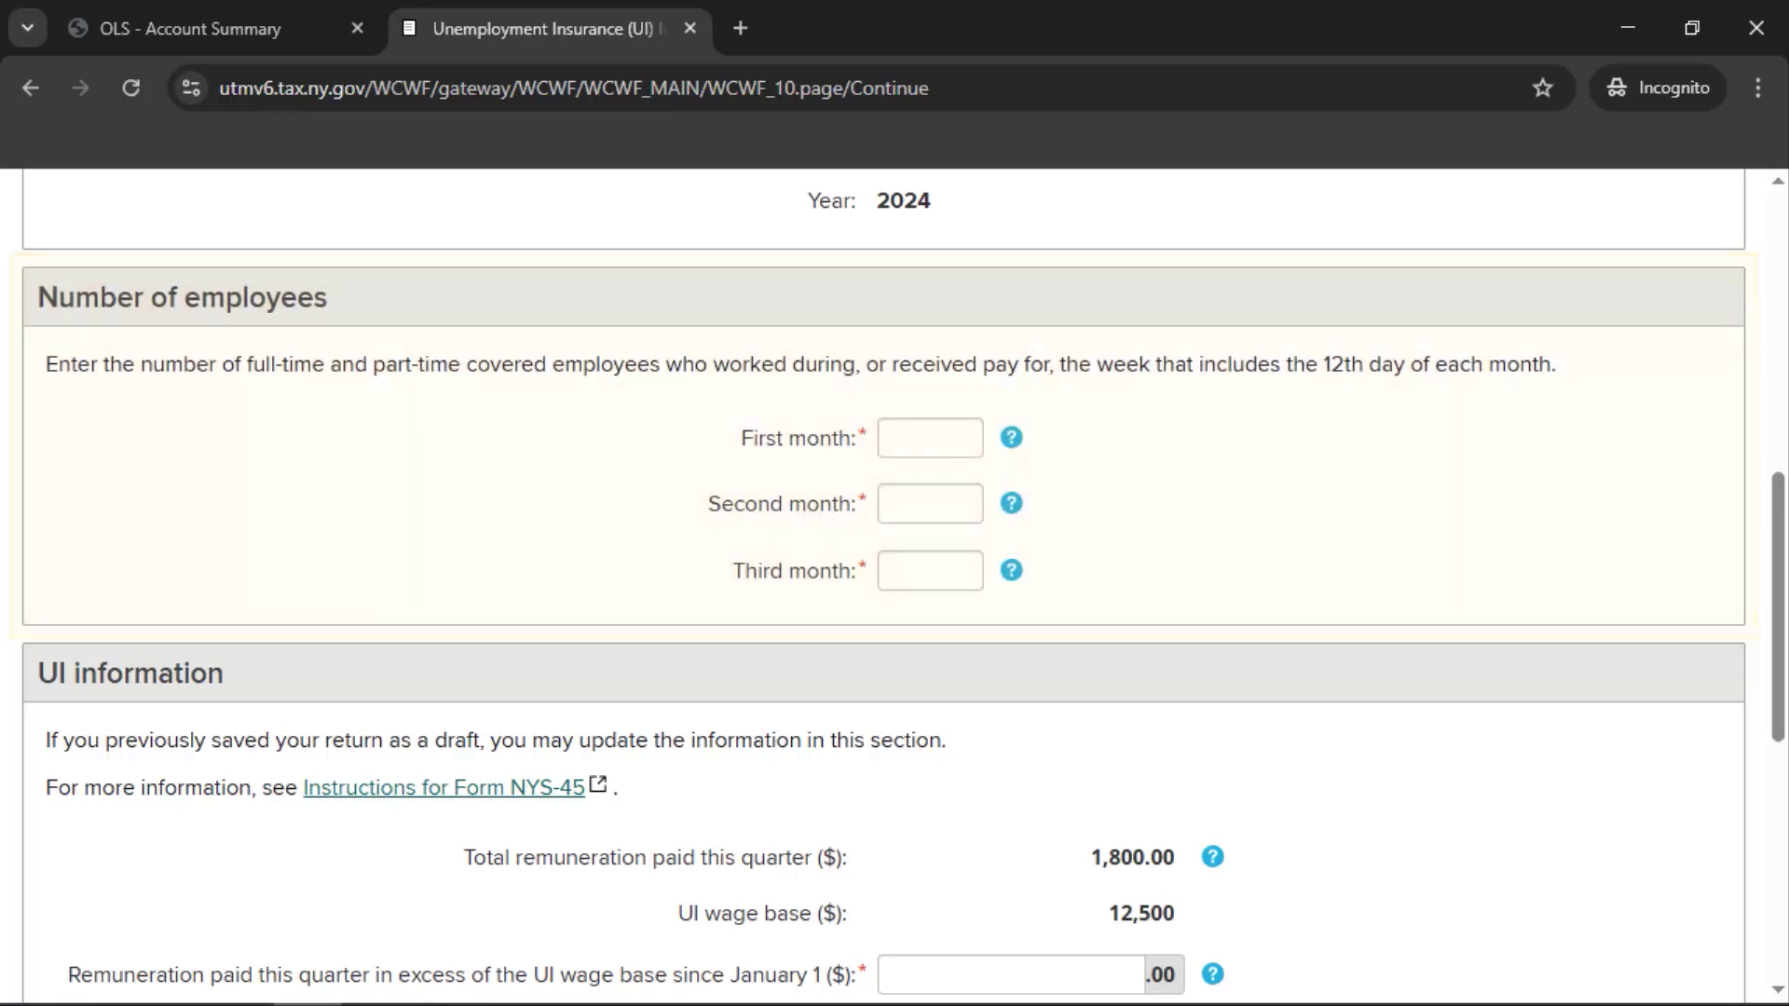
Step: Enter 2 employees for each of the first, second and third months
{"action": "left_click", "coordinate": [957, 436]}
{"action": "type", "text": "2"}
{"action": "key", "text": "Tab"}
{"action": "type", "text": "2"}
{"action": "left_click", "coordinate": [959, 569]}
{"action": "type", "text": "2"}
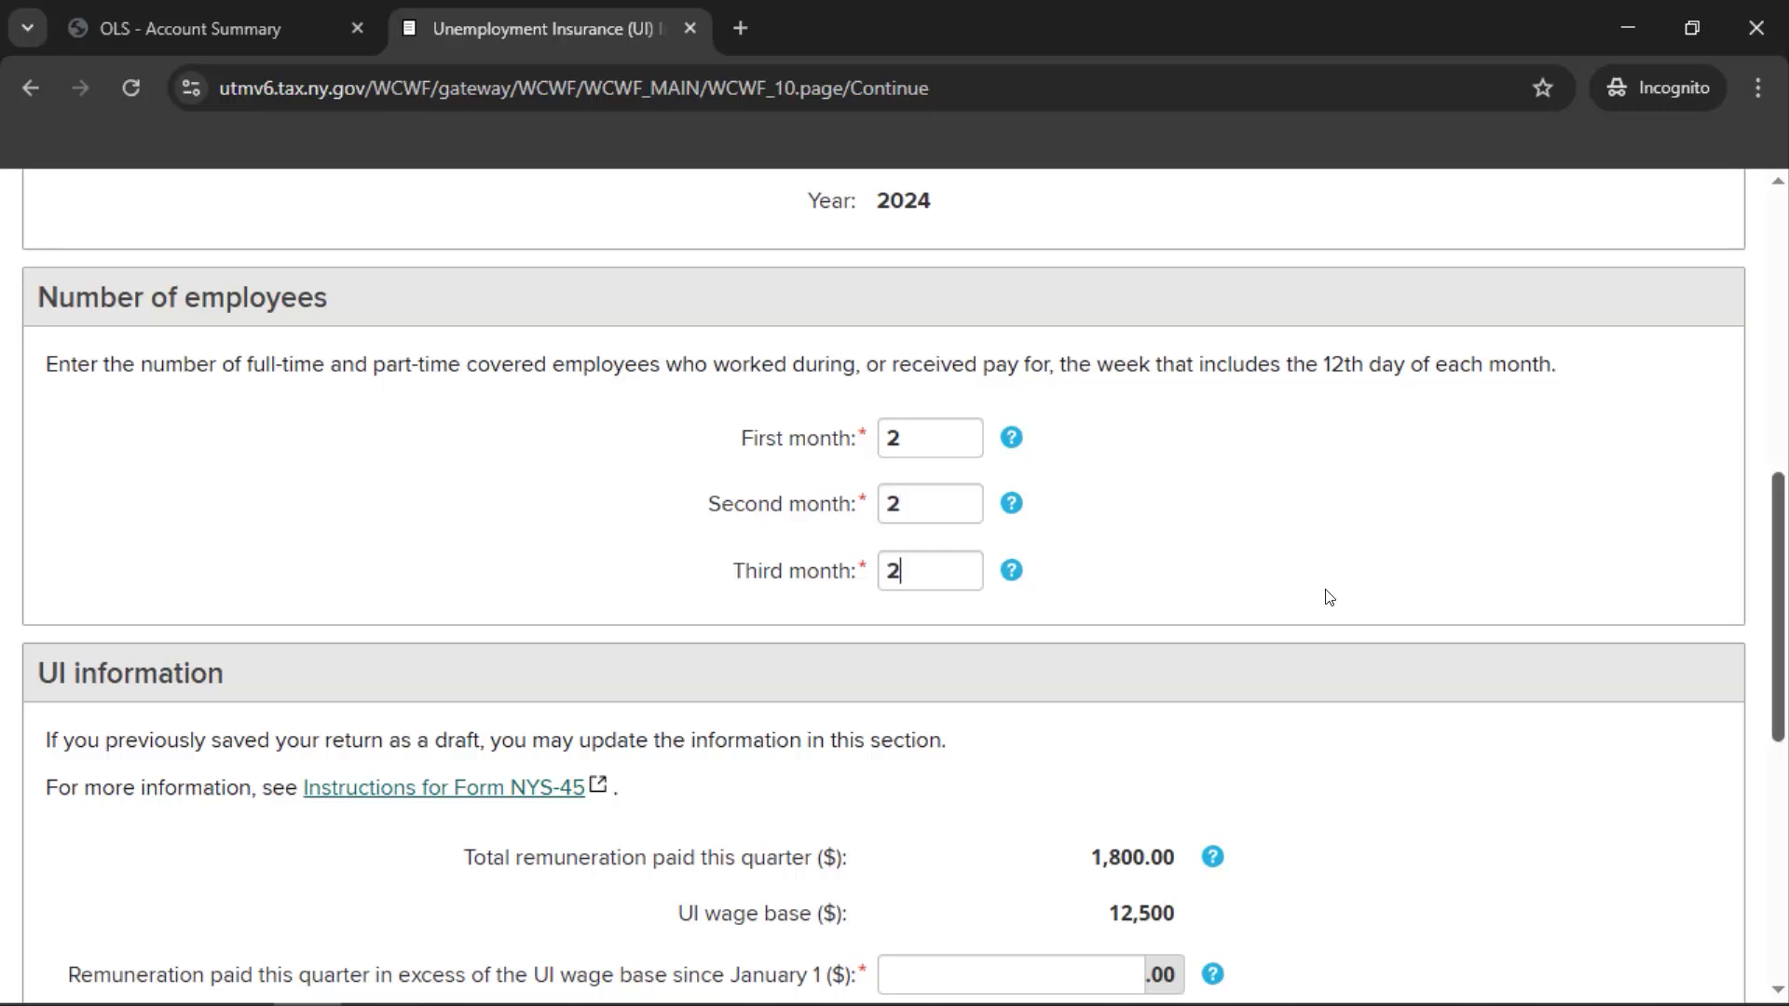
Step: Set excess remuneration to 0 and UI rate to 4.025, calculate 72.45 due, and continue
{"action": "left_click_drag", "start_coordinate": [1773, 571], "coordinate": [1775, 706]}
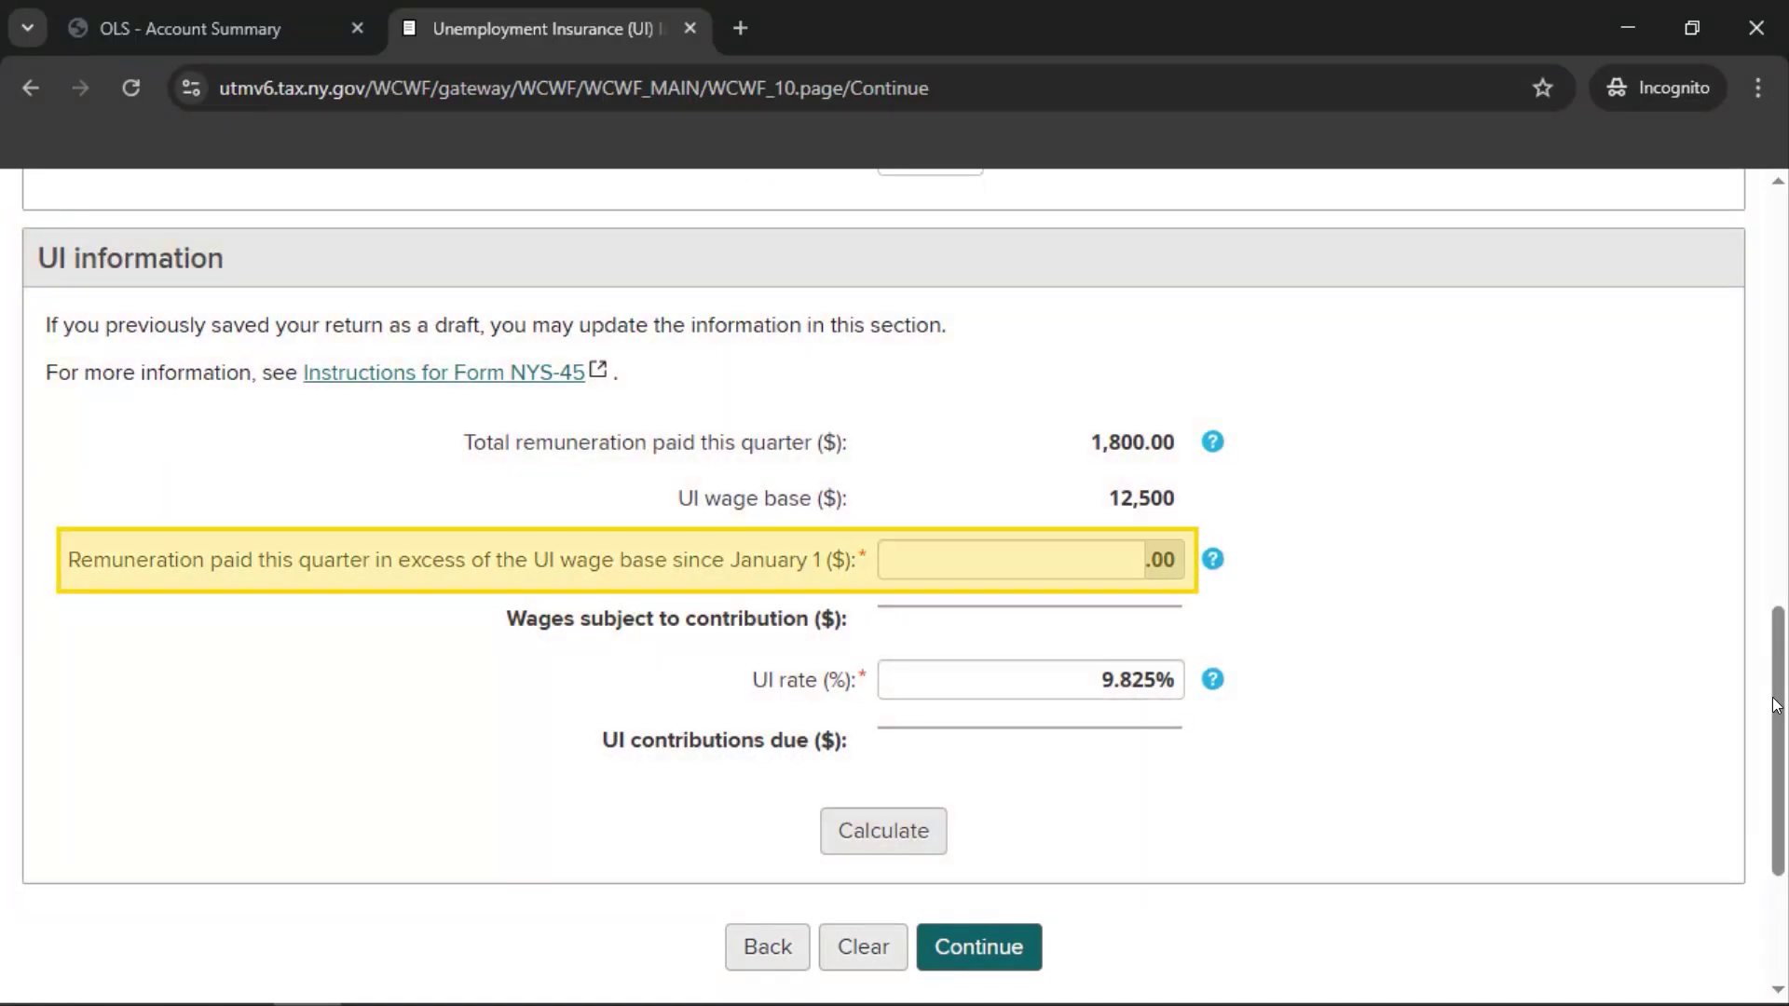
{"action": "left_click", "coordinate": [1118, 557]}
{"action": "type", "text": "0"}
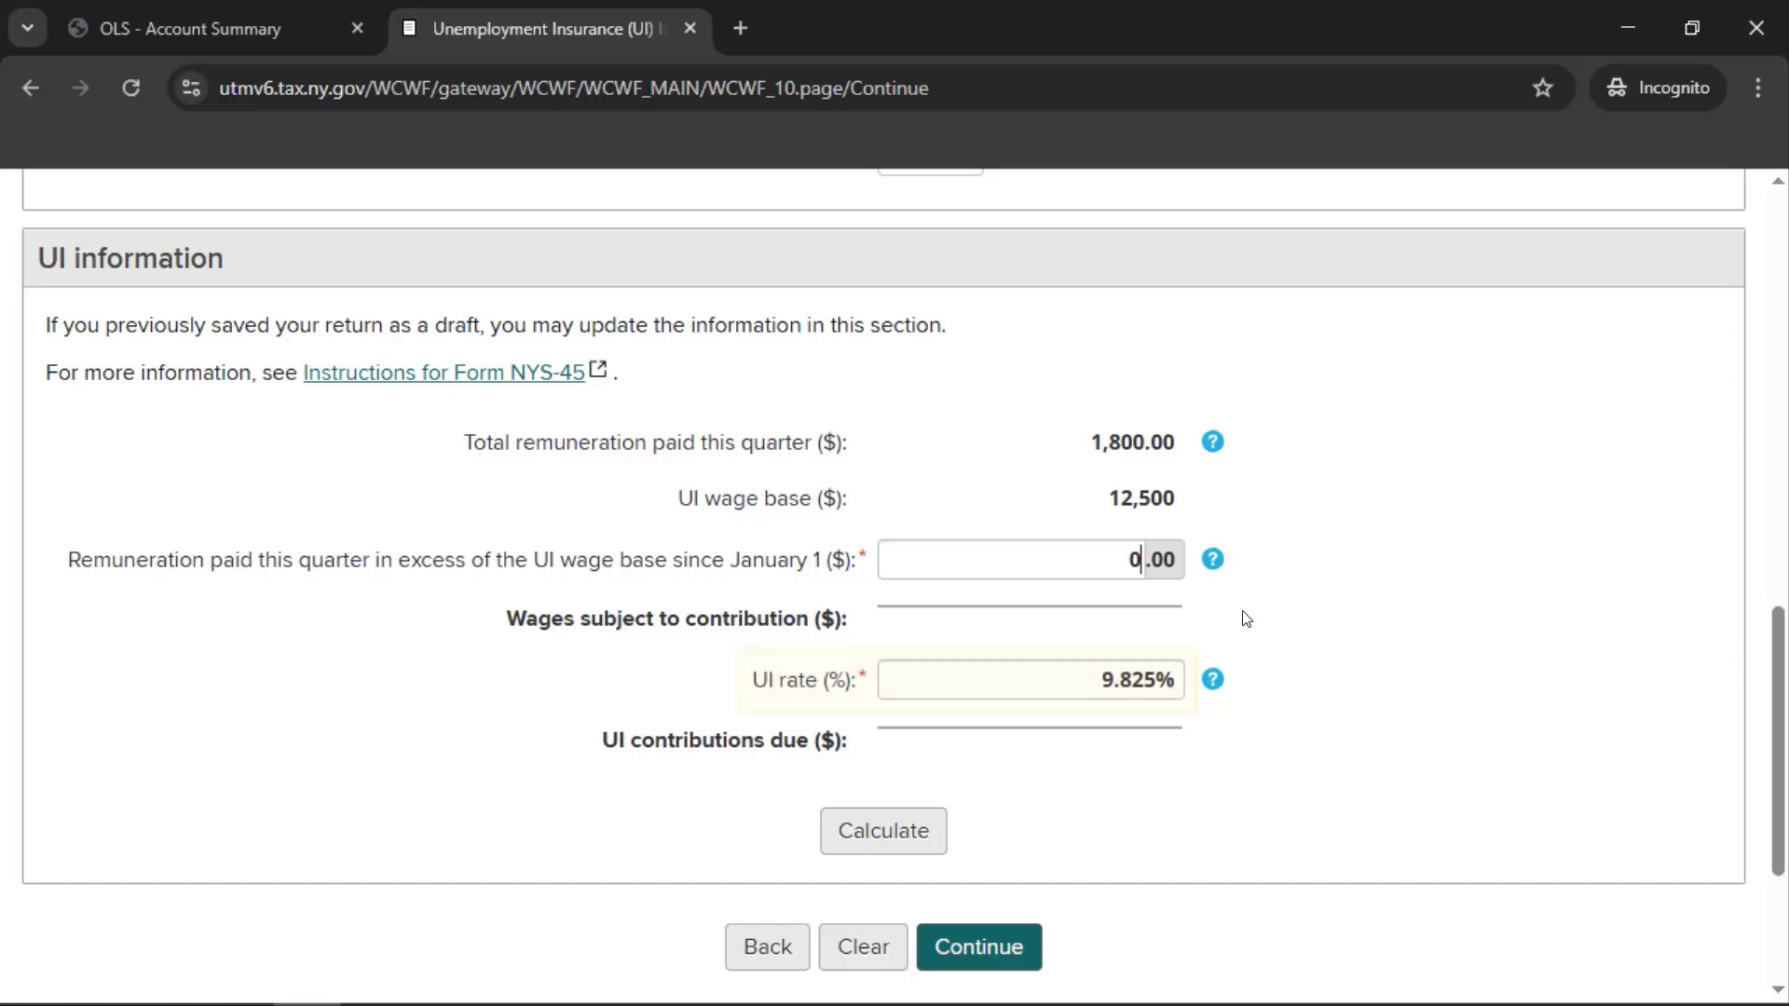
{"action": "triple_click", "coordinate": [1154, 670]}
{"action": "type", "text": "4.025"}
{"action": "left_click", "coordinate": [886, 820]}
{"action": "left_click_drag", "start_coordinate": [1779, 384], "coordinate": [1779, 810]}
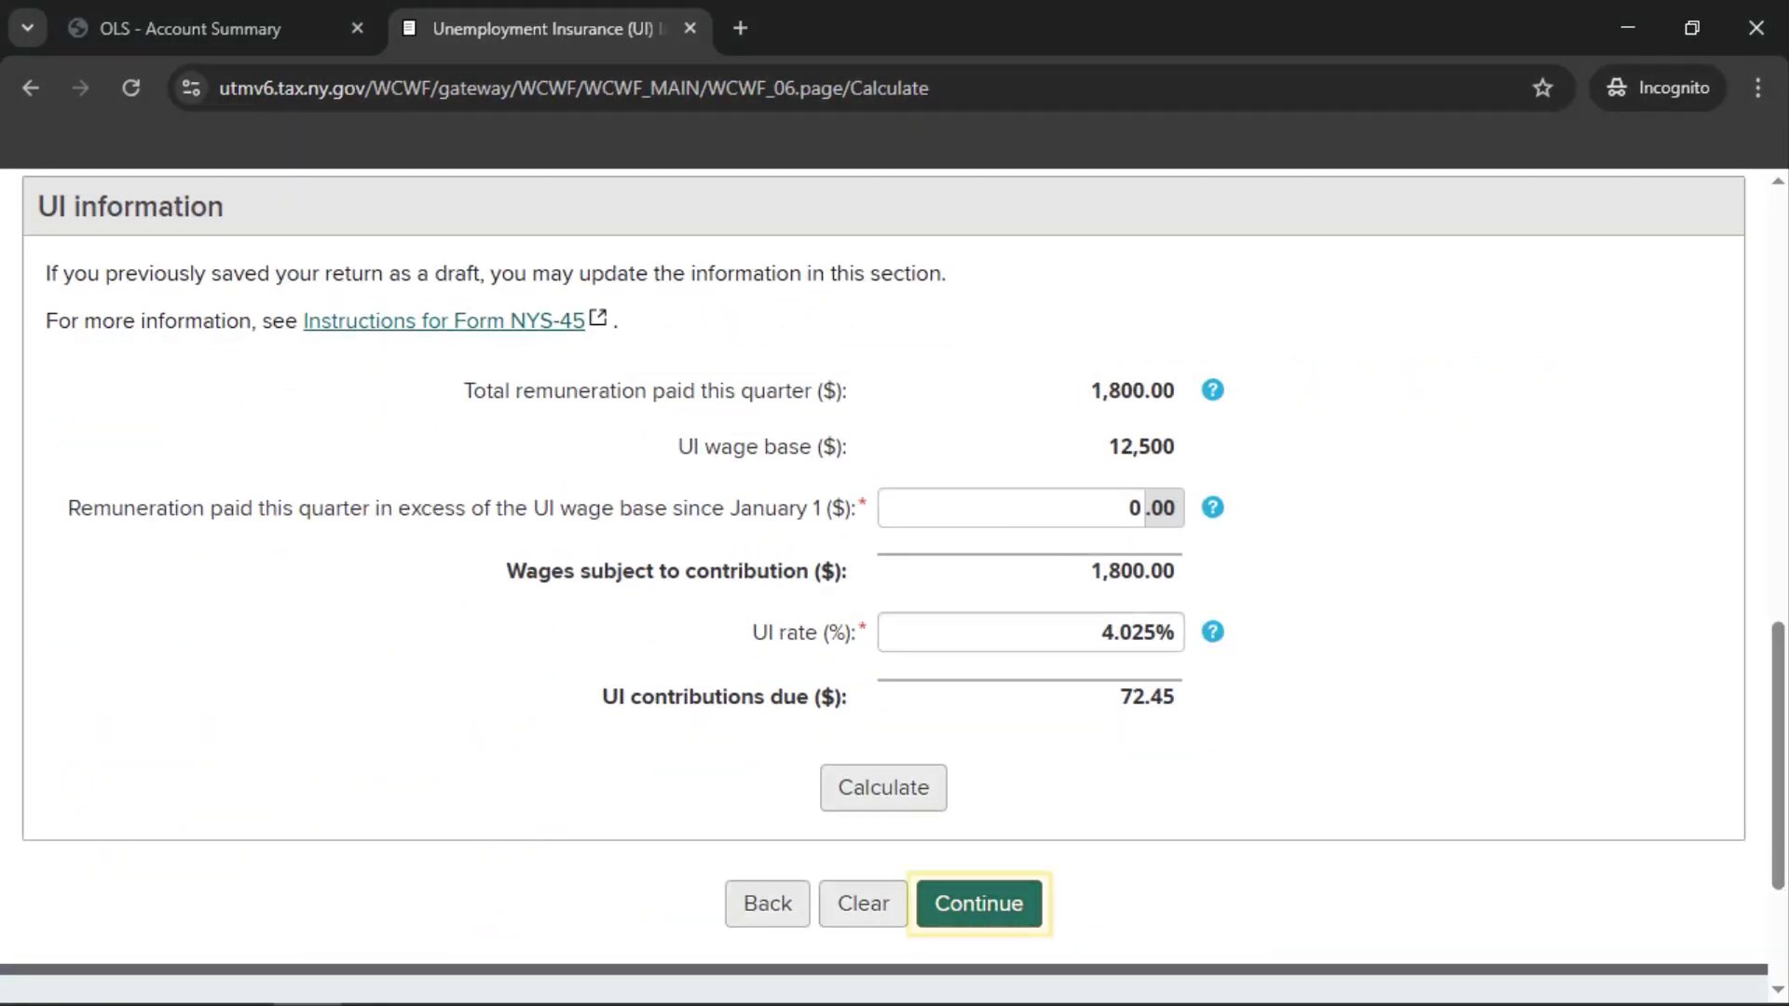
{"action": "left_click", "coordinate": [991, 916]}
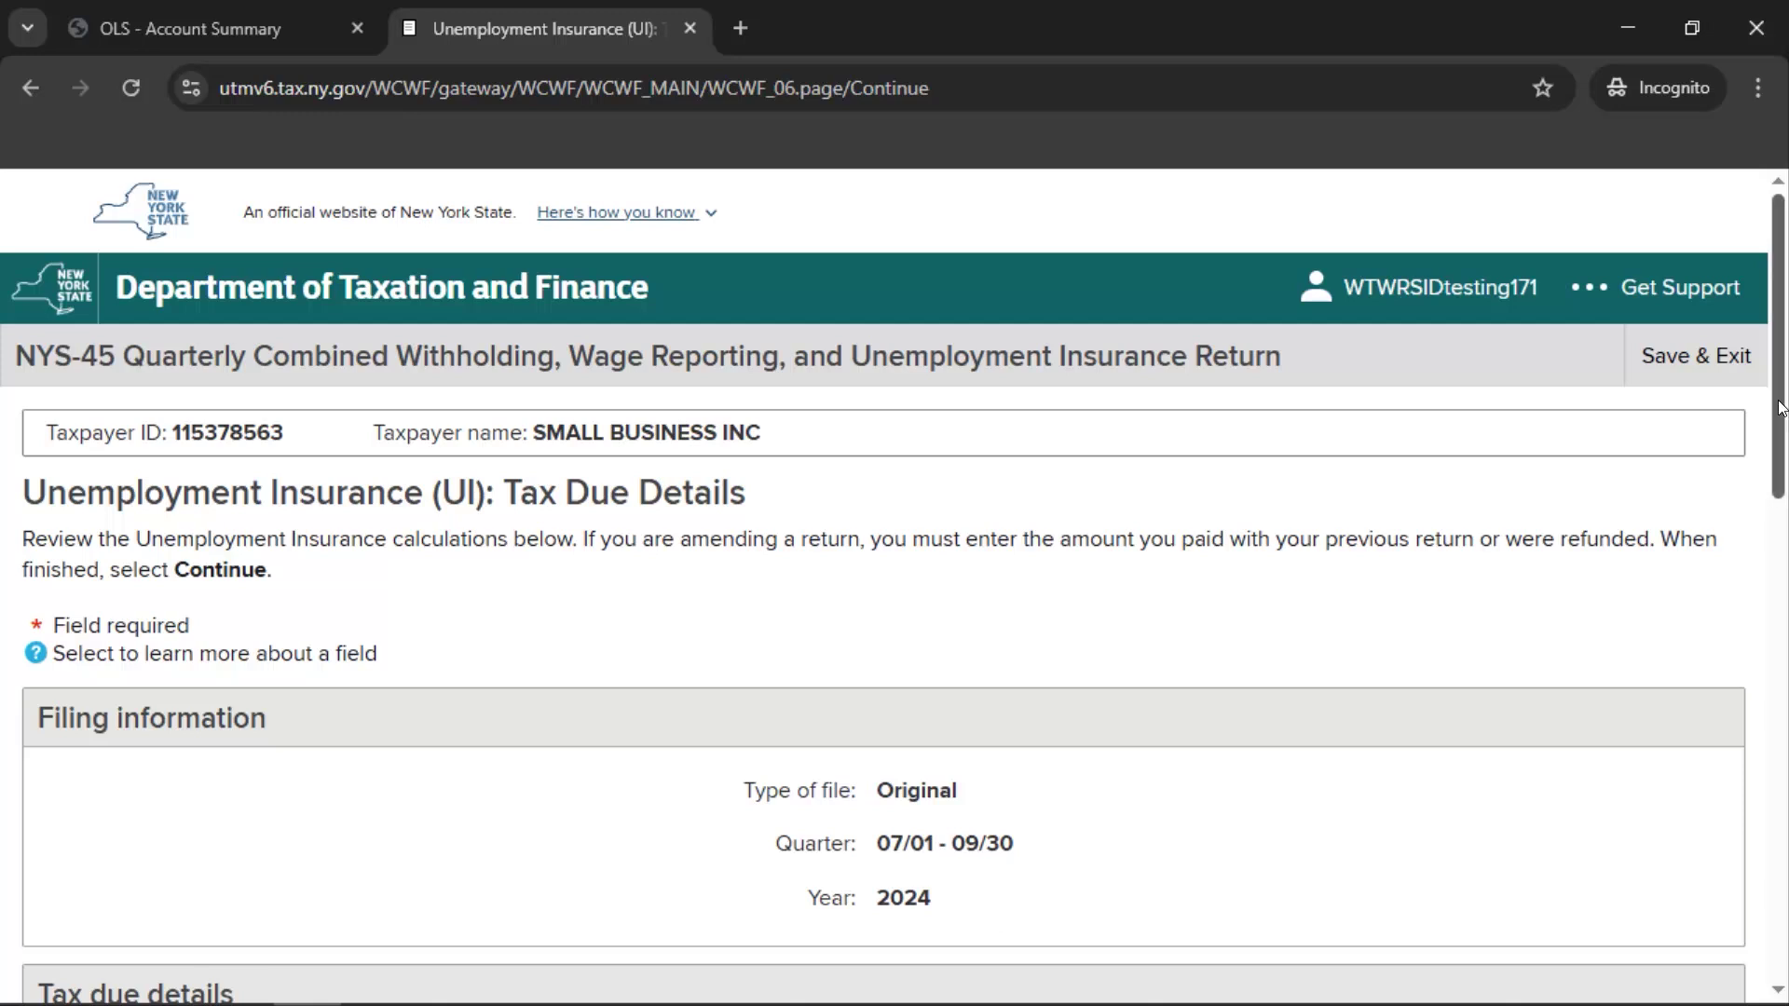
Step: Review the UI tax due details totalling 77.19 and accept that payment amount
{"action": "scroll", "coordinate": [1778, 410], "scroll_direction": "down", "scroll_amount": 6}
{"action": "scroll", "coordinate": [902, 582], "scroll_direction": "down", "scroll_amount": 6}
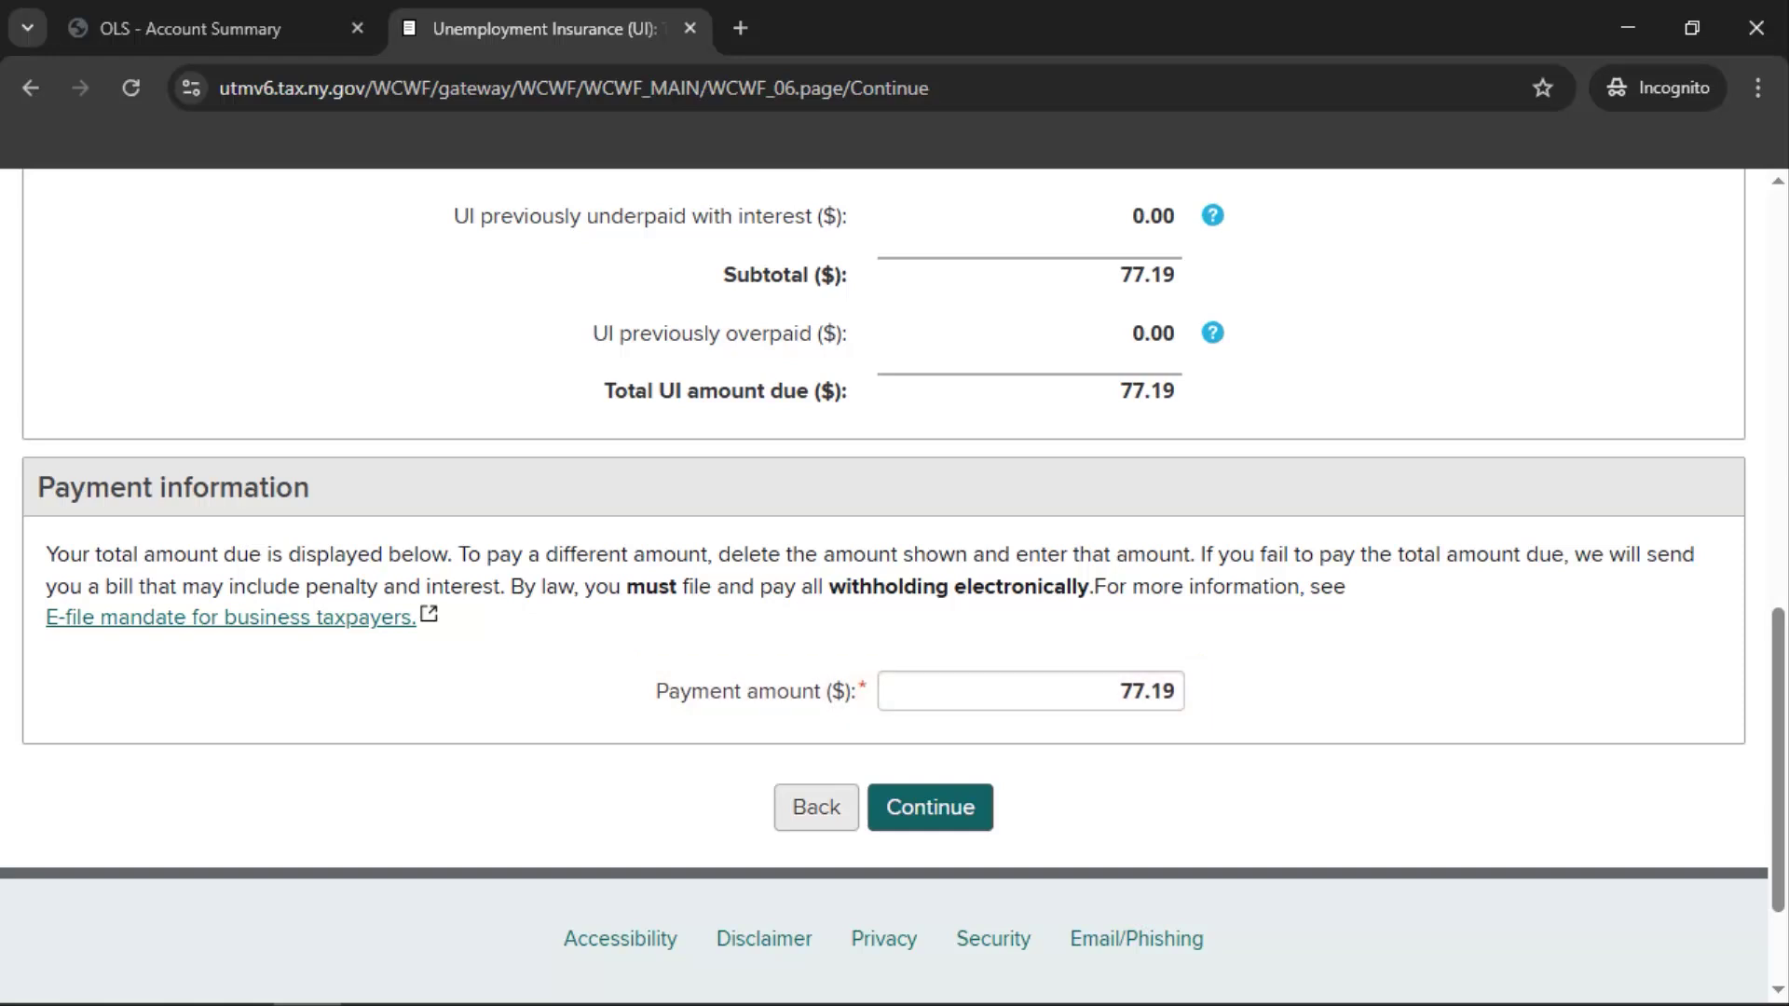
{"action": "left_click", "coordinate": [975, 809]}
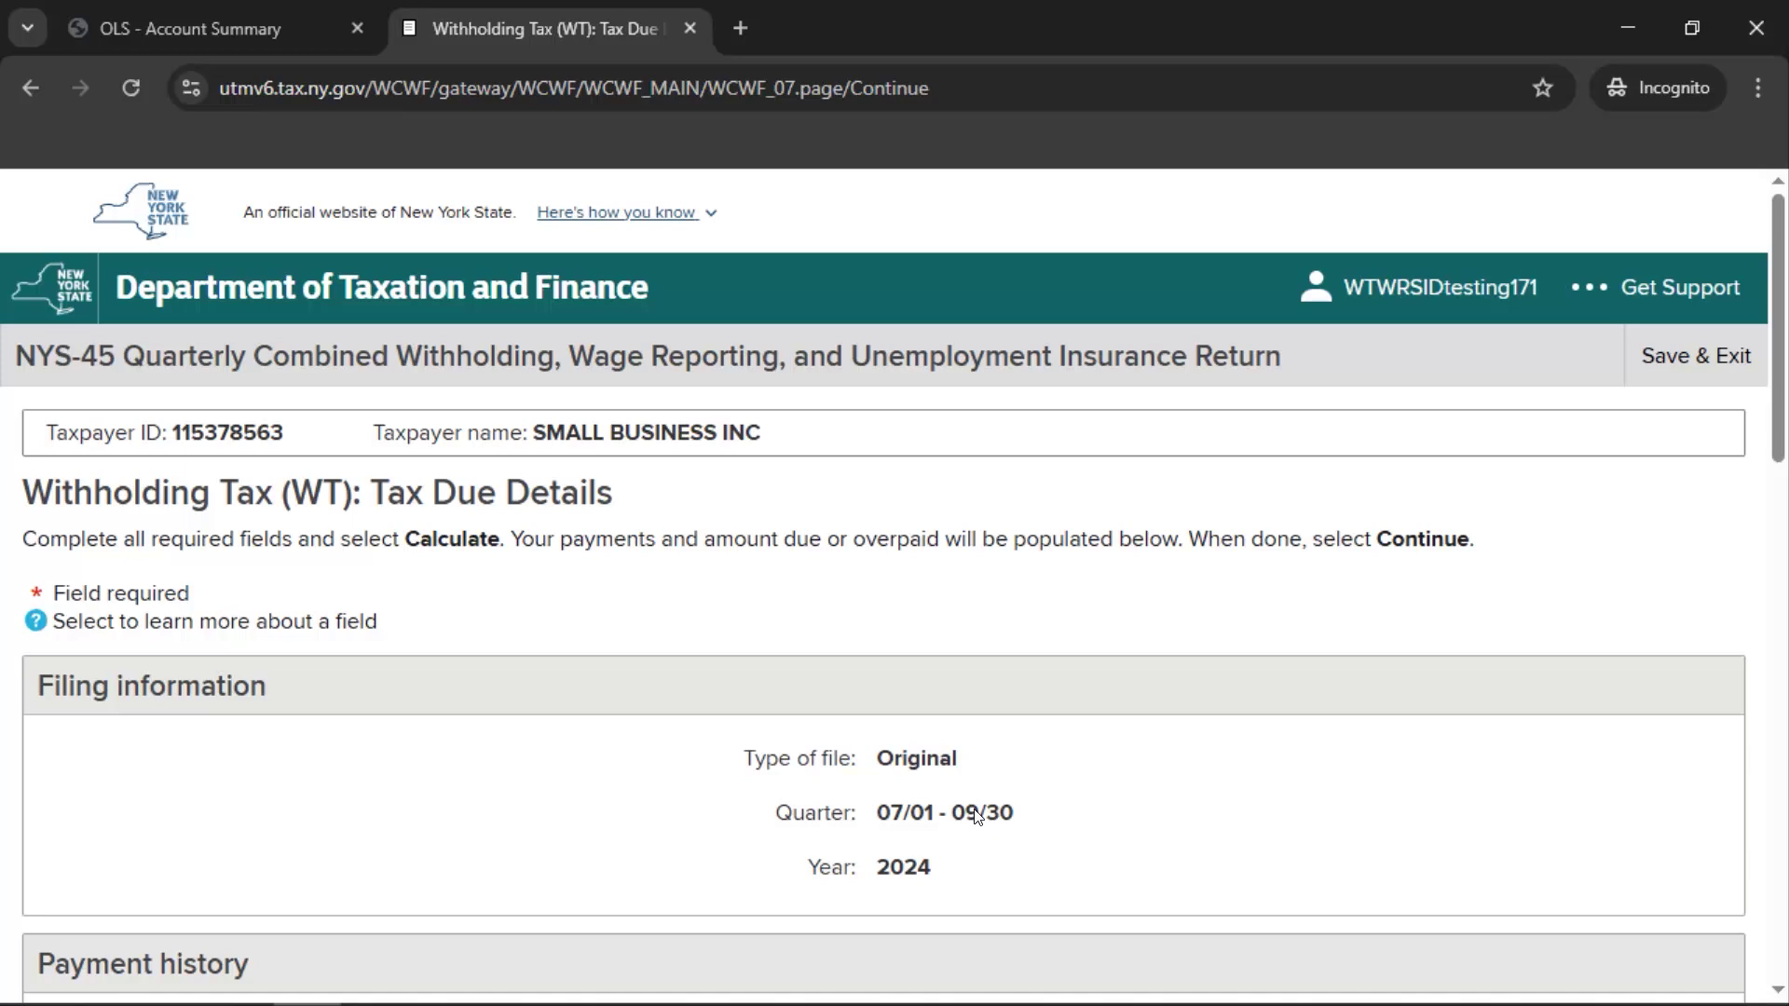
{"action": "left_click_drag", "start_coordinate": [1779, 373], "coordinate": [1780, 646]}
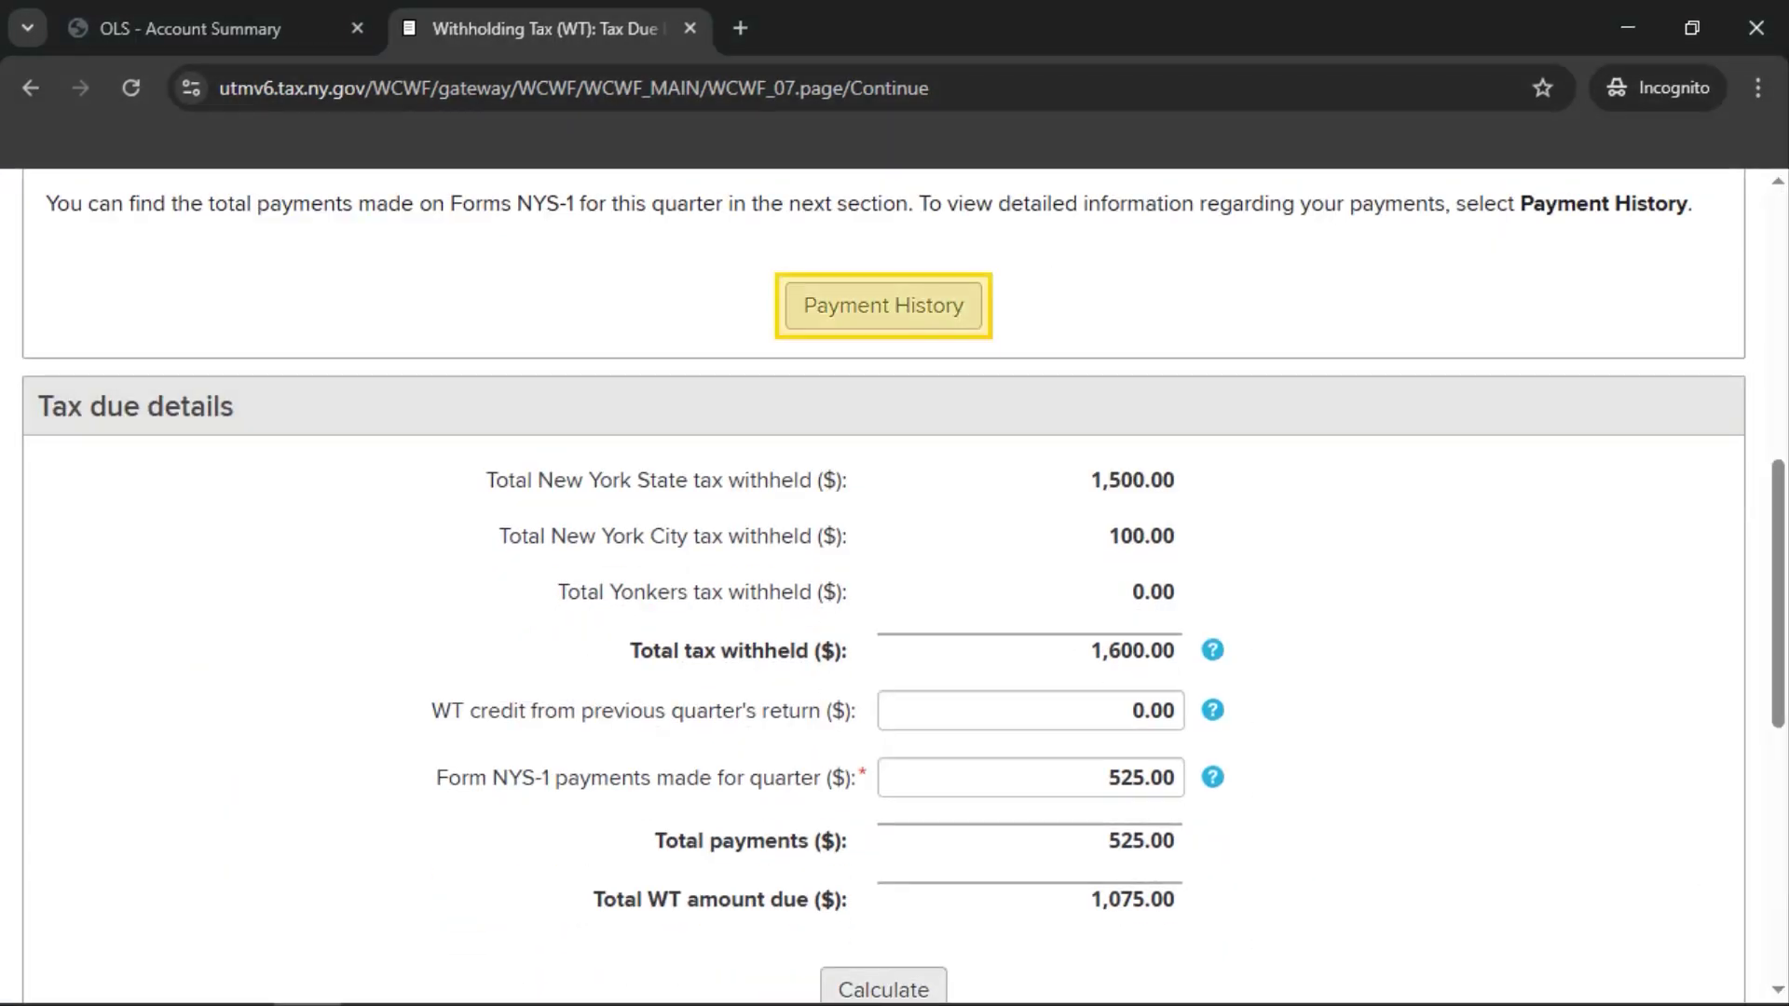
{"action": "left_click", "coordinate": [884, 300]}
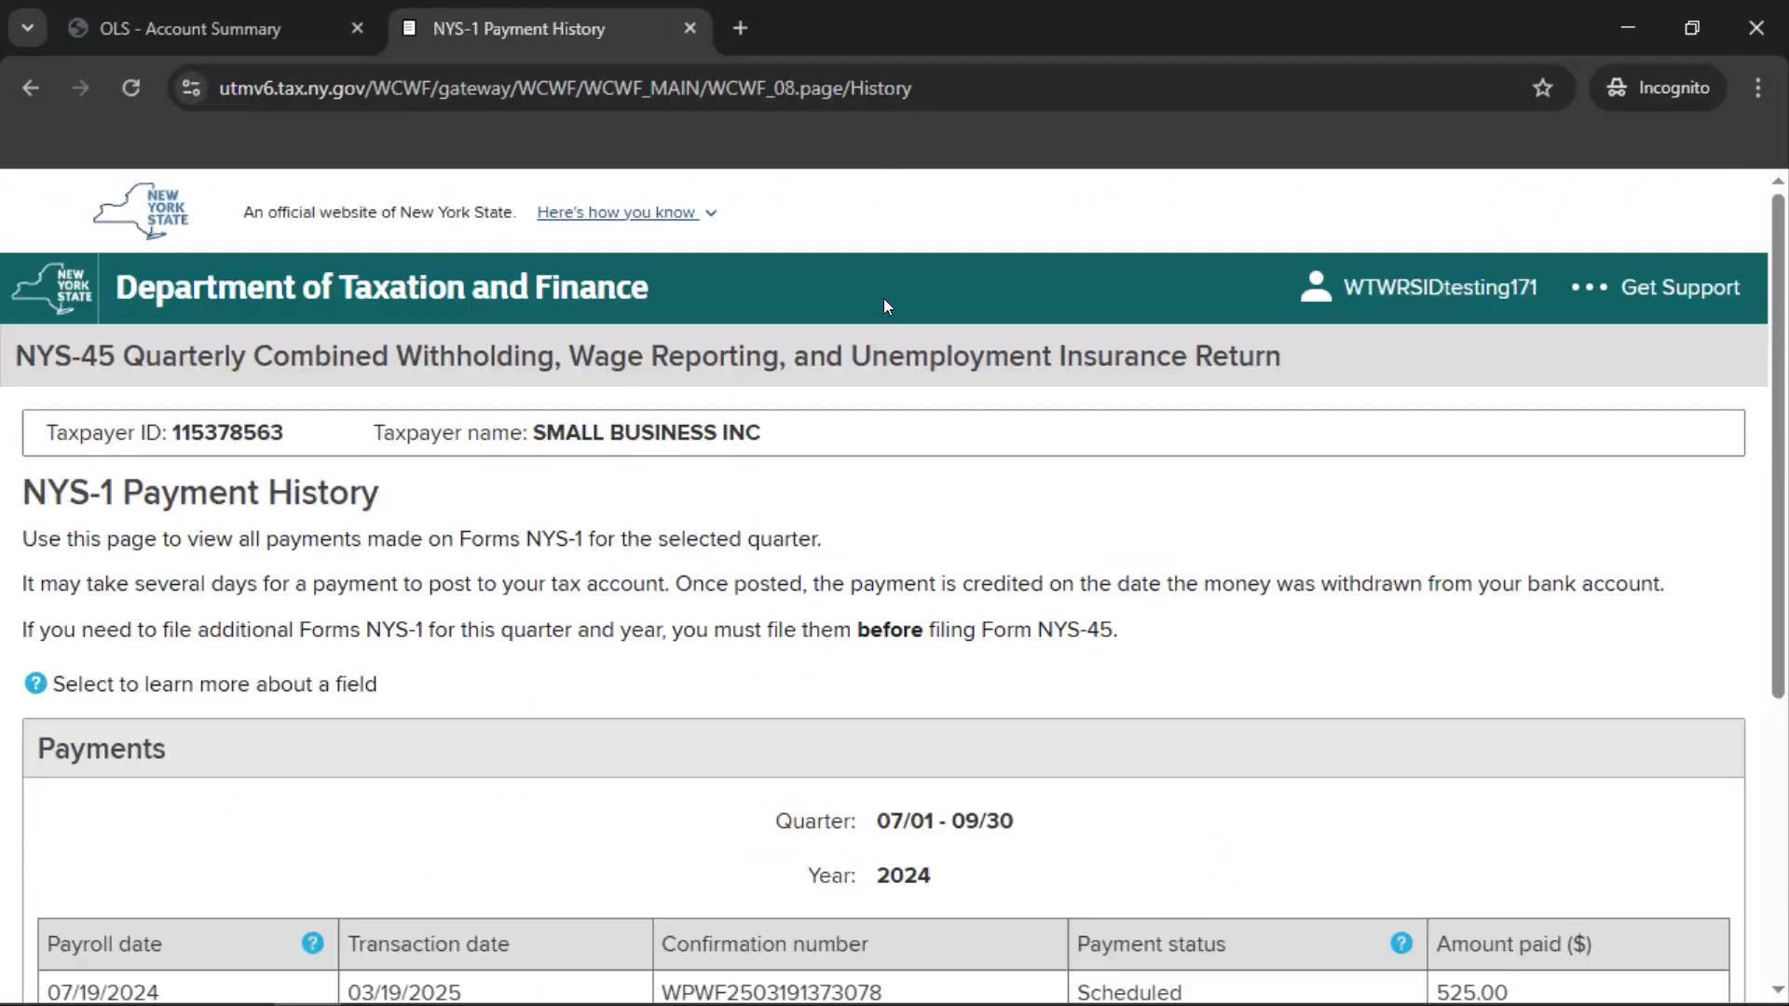
{"action": "left_click_drag", "start_coordinate": [1780, 419], "coordinate": [1777, 624]}
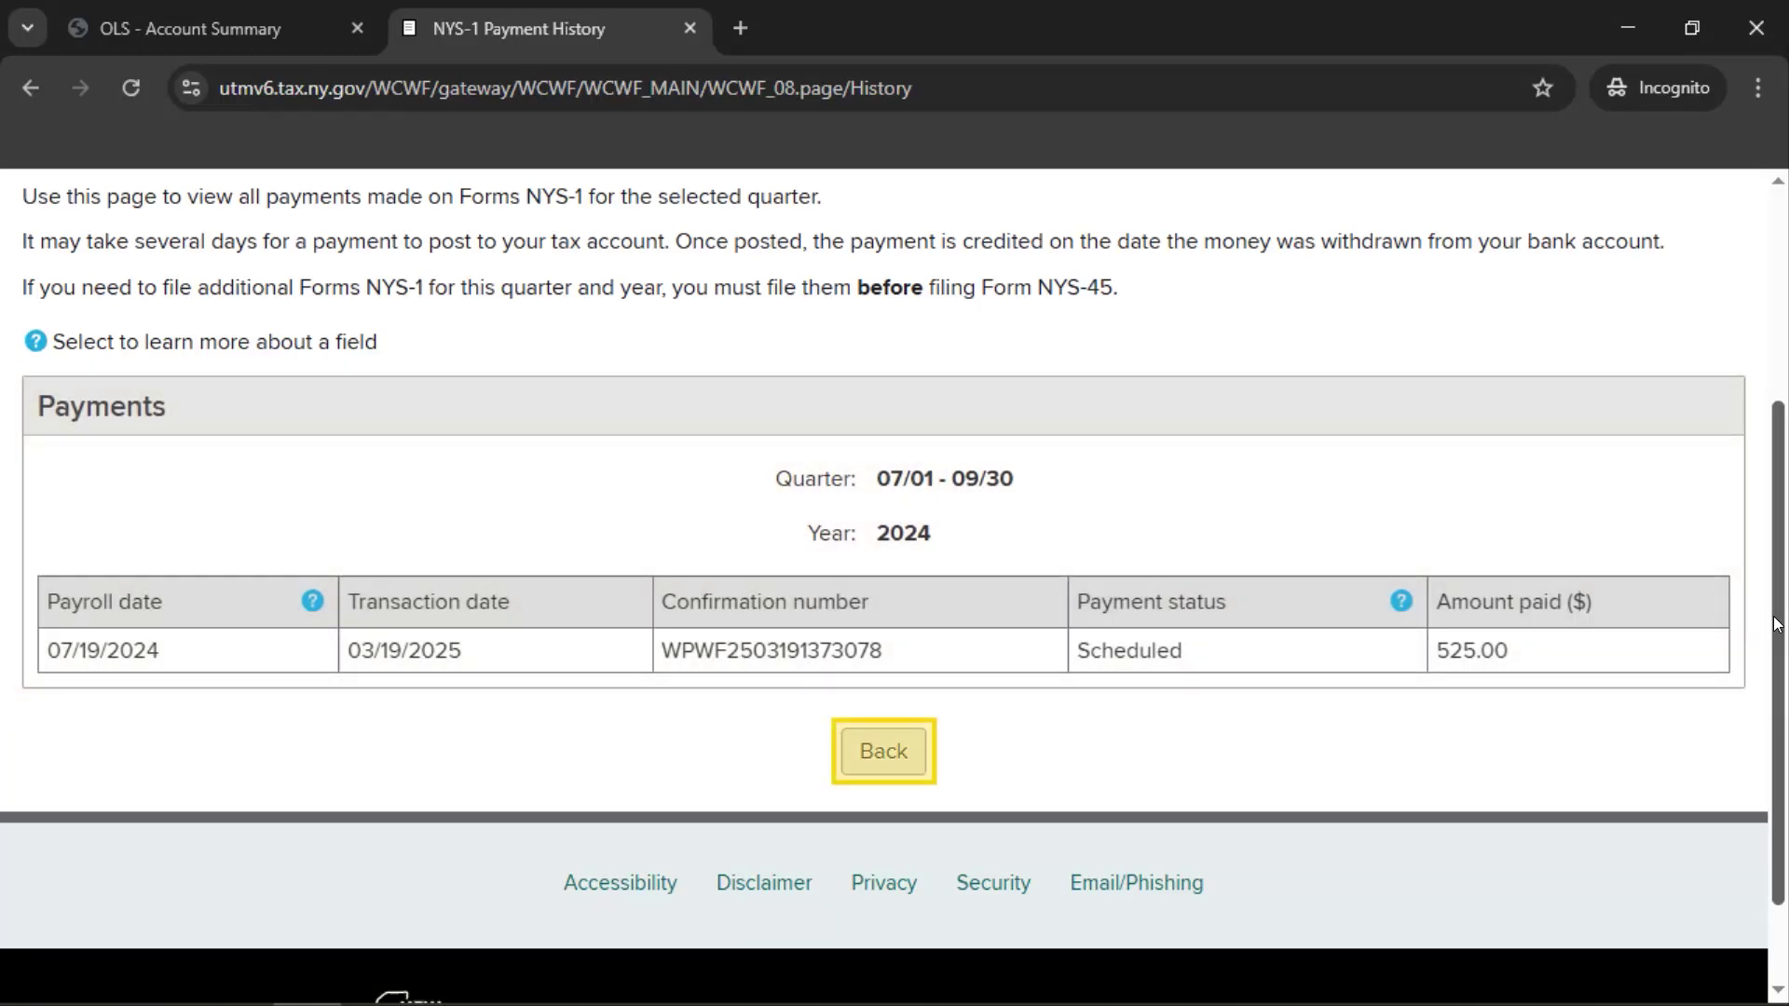
{"action": "left_click", "coordinate": [897, 752]}
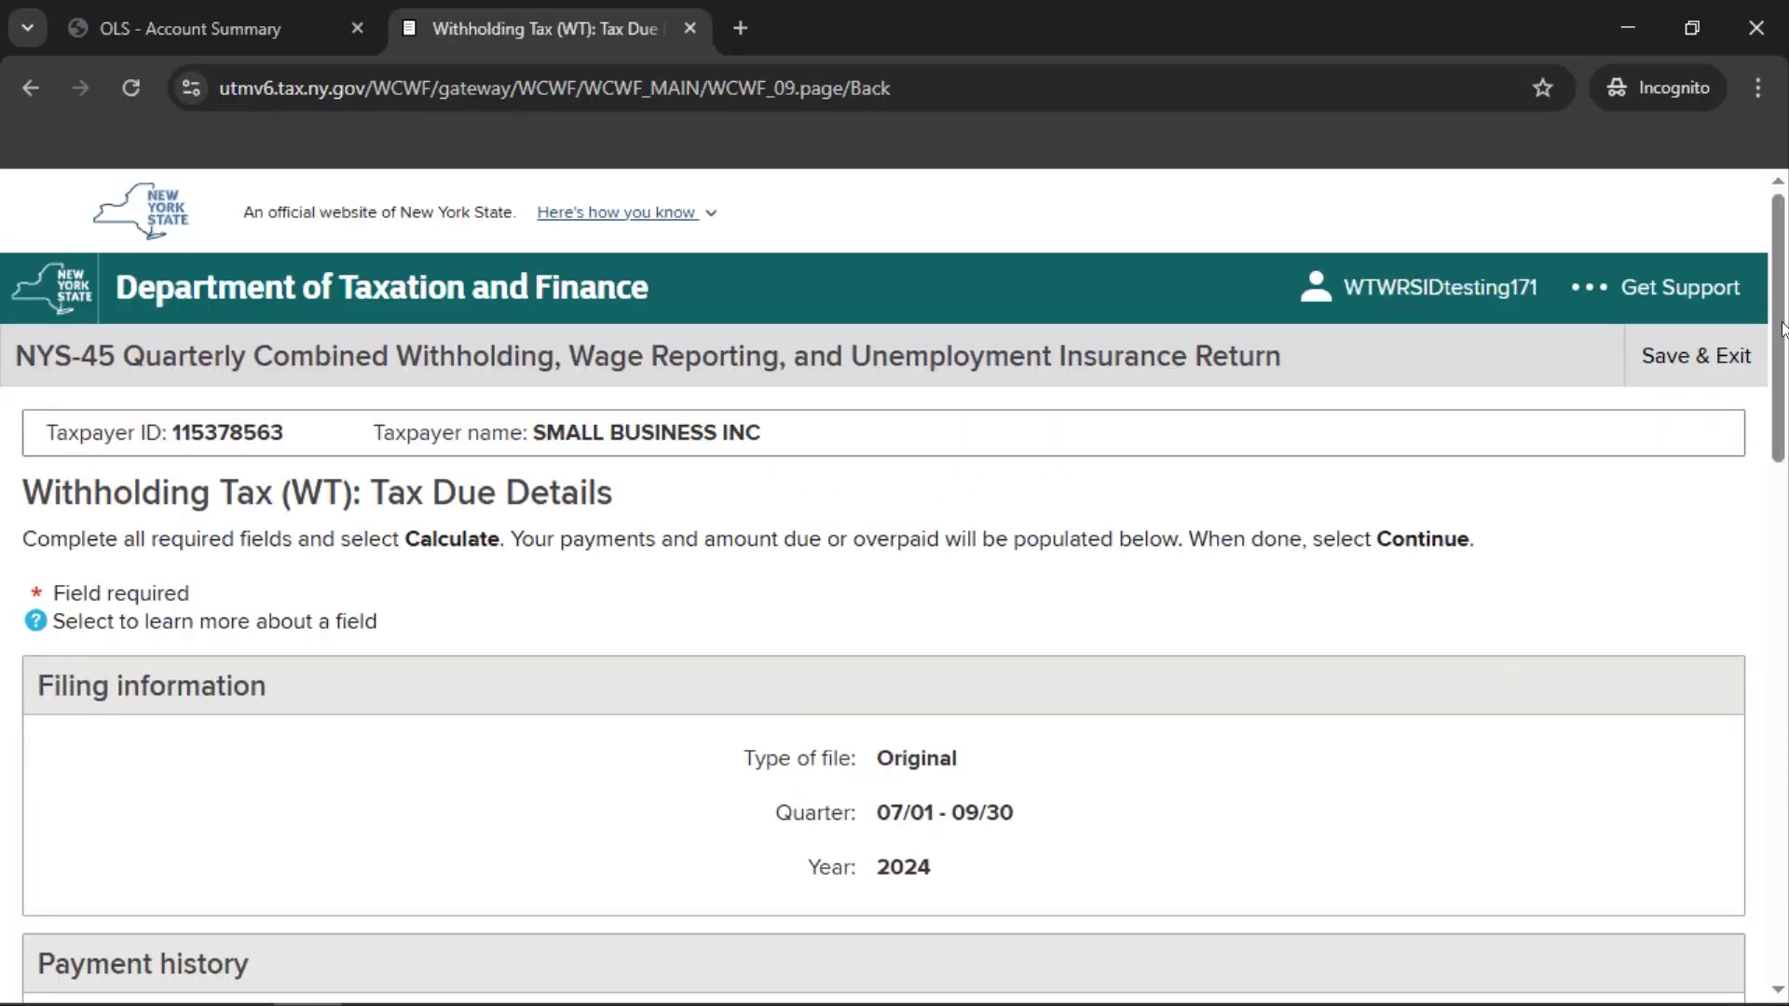
{"action": "left_click_drag", "start_coordinate": [1781, 328], "coordinate": [1782, 622]}
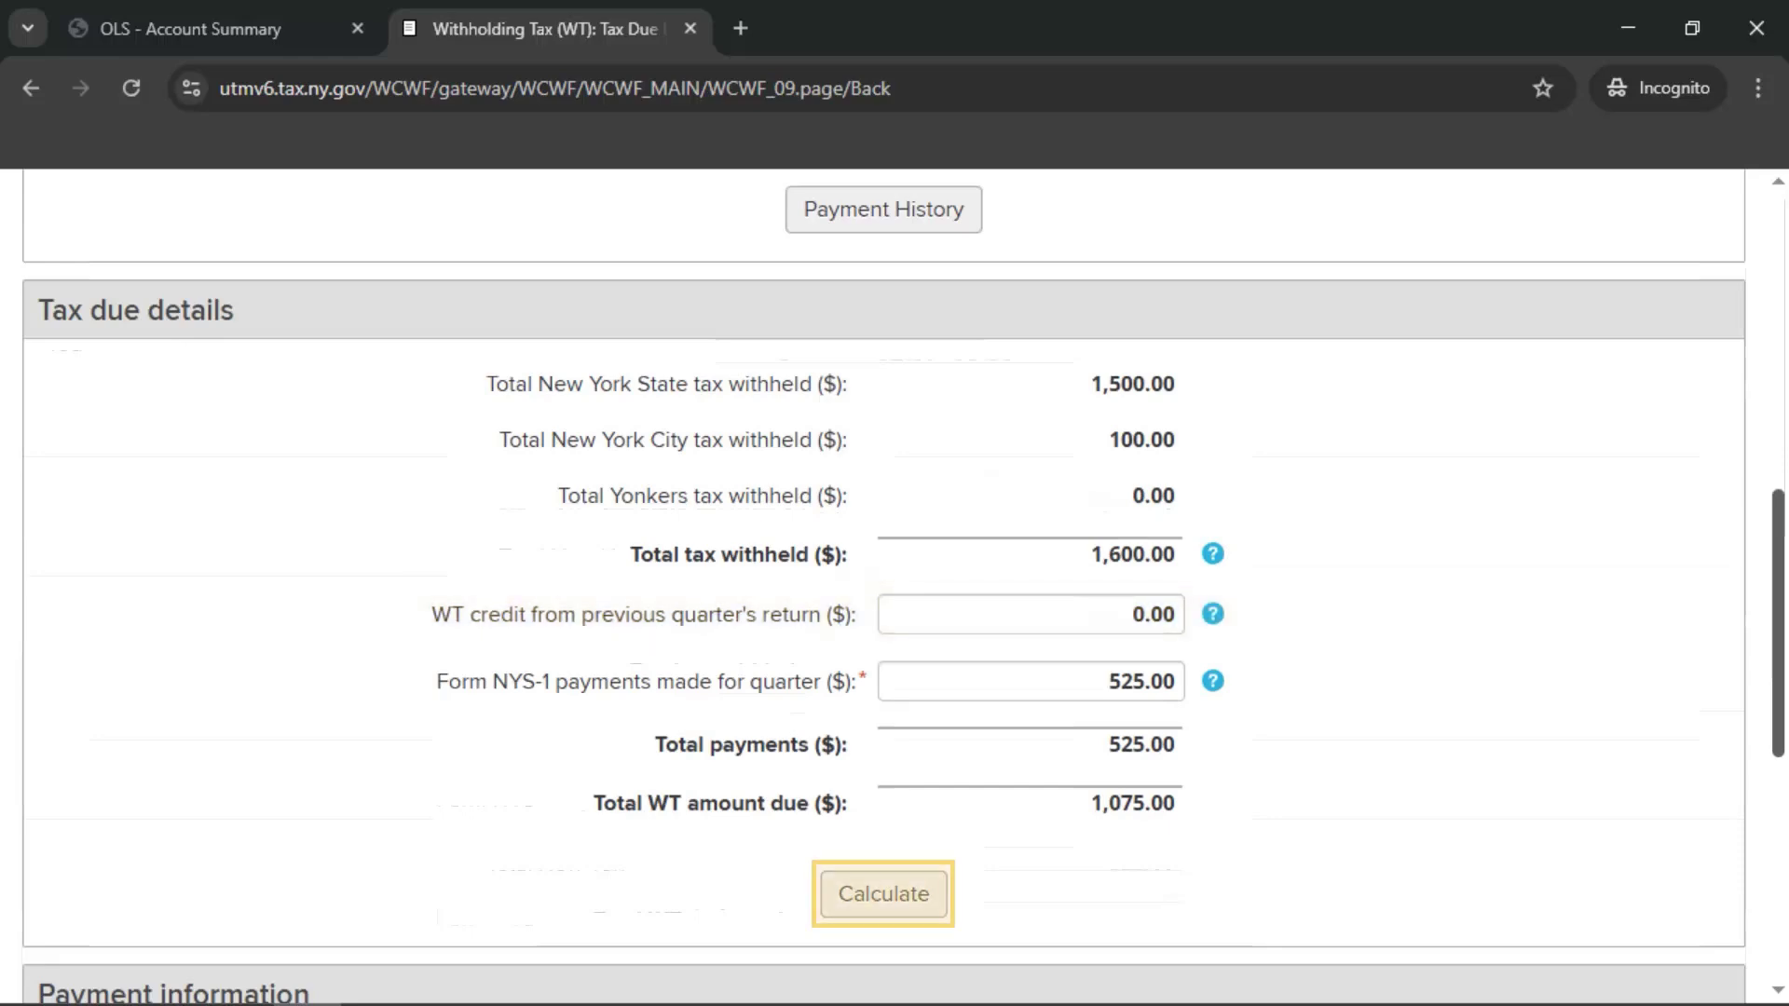
{"action": "scroll", "coordinate": [894, 587], "scroll_direction": "down", "scroll_amount": 5}
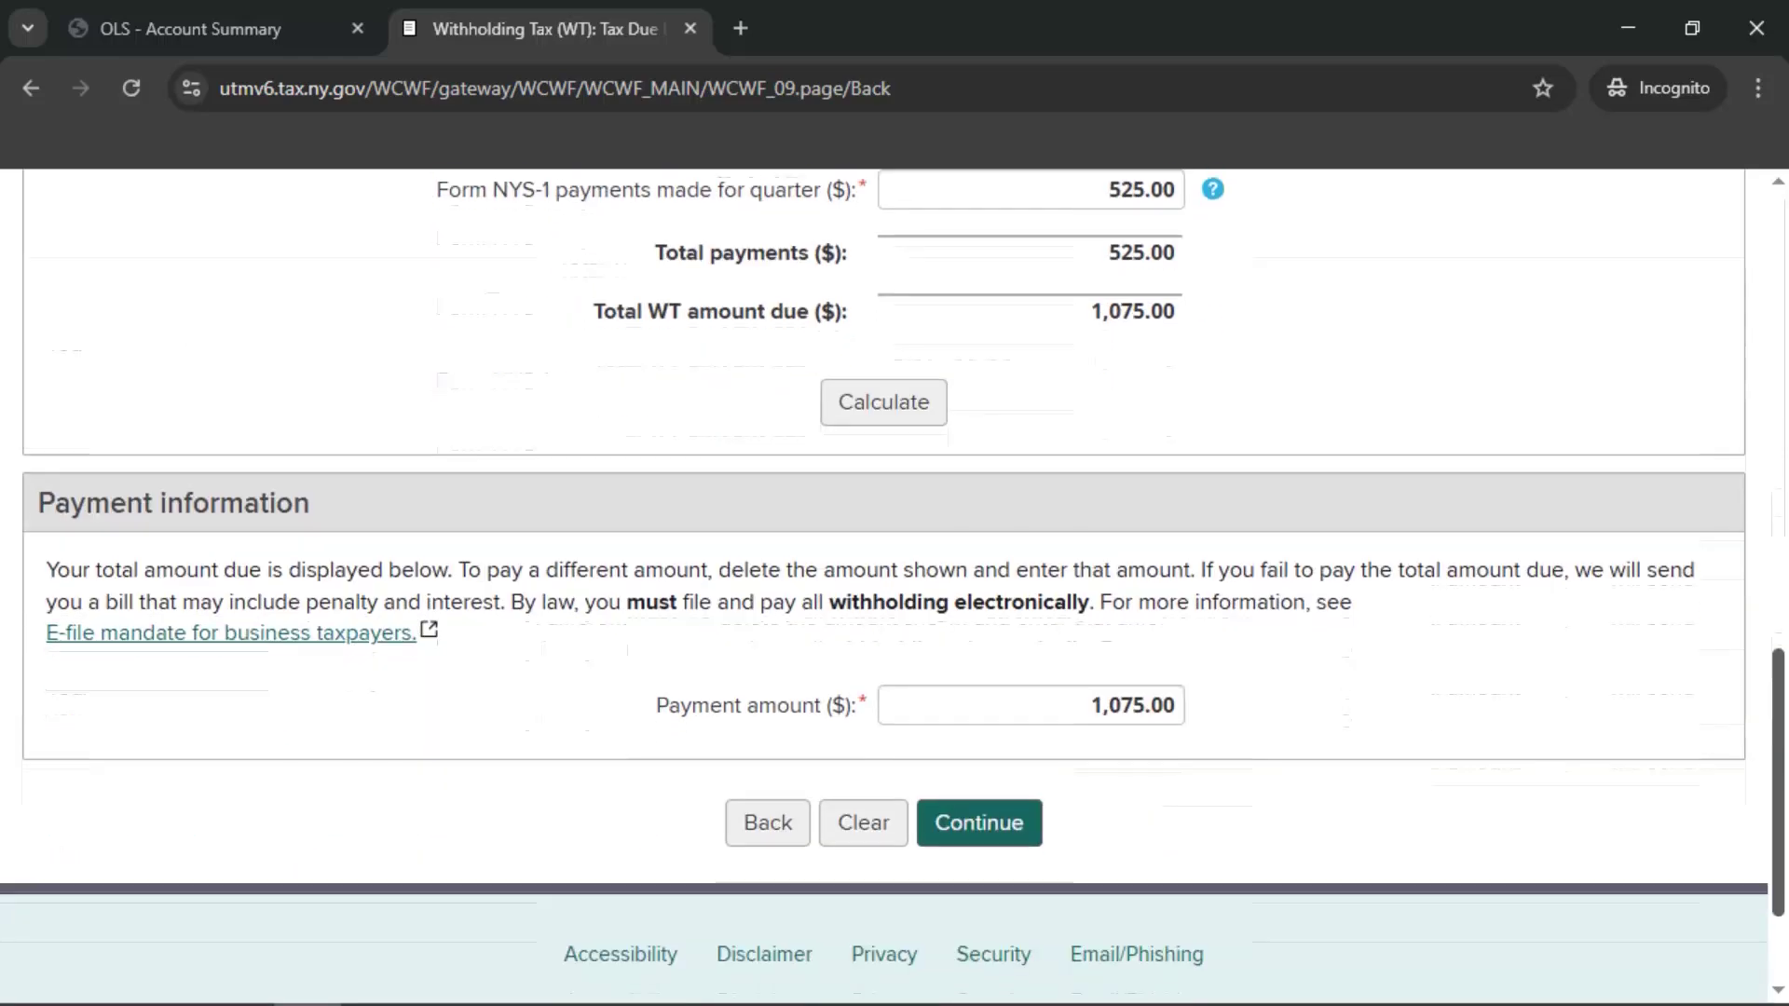
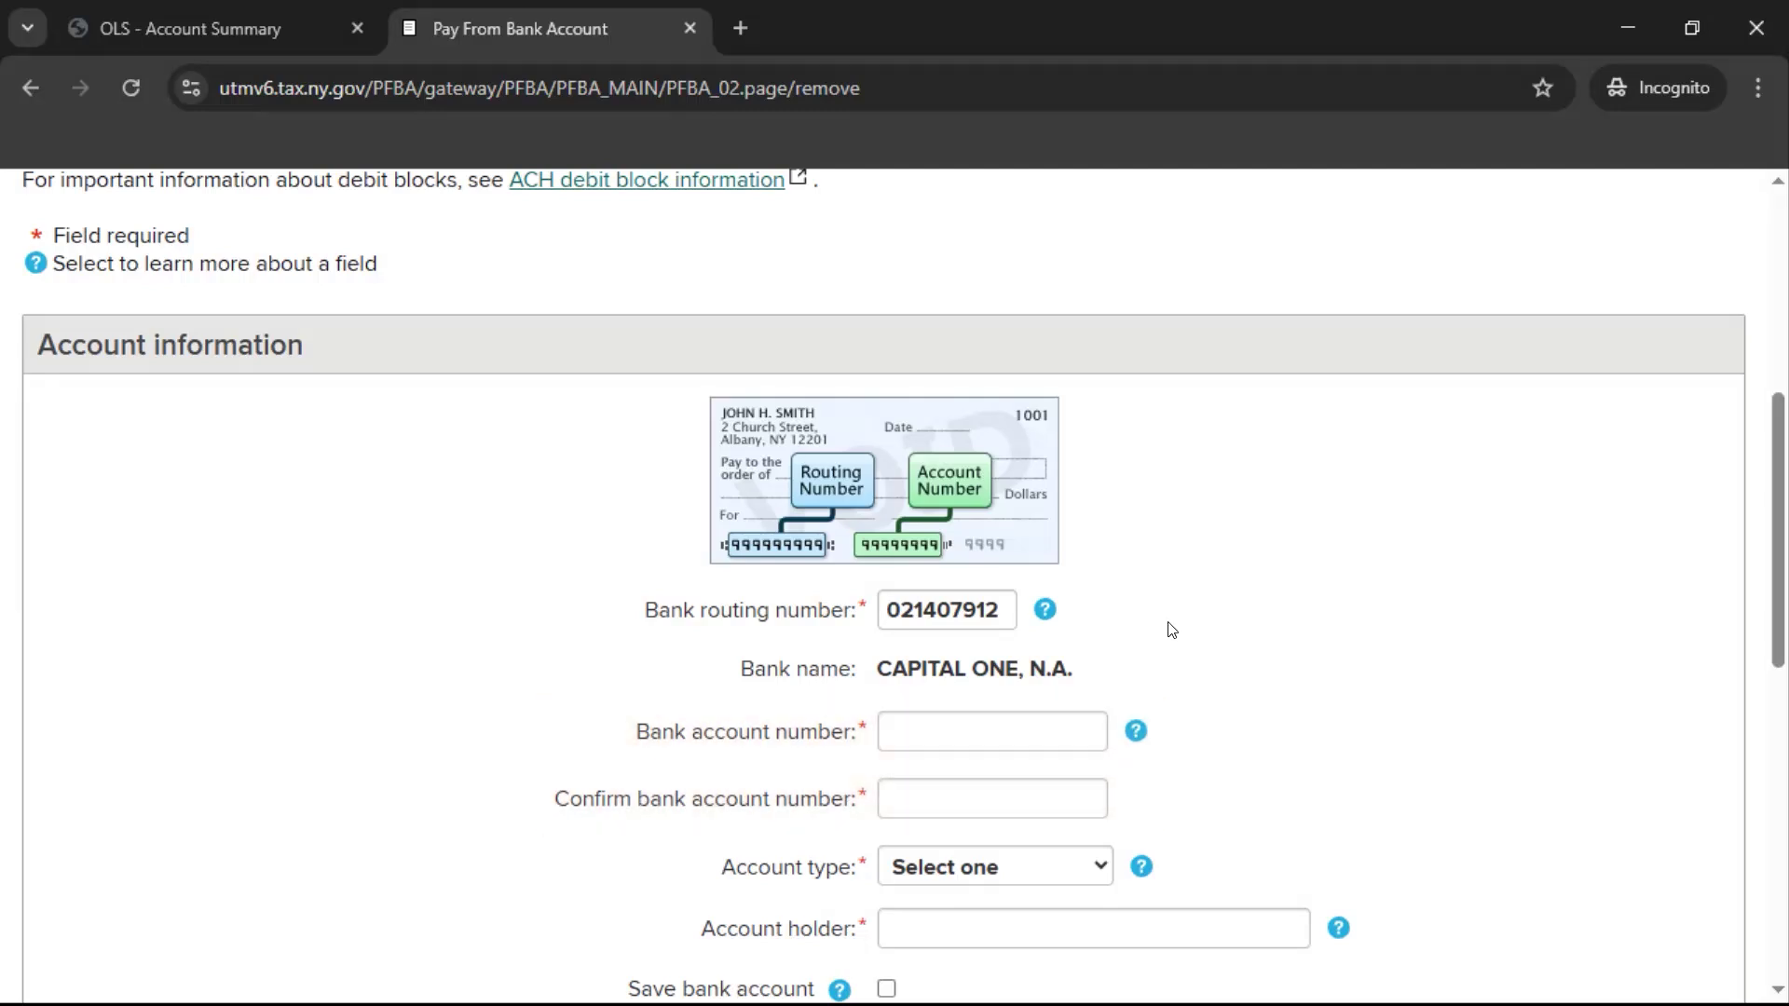
Step: Enter the bank account number and re-enter it to confirm
{"action": "left_click", "coordinate": [1078, 730]}
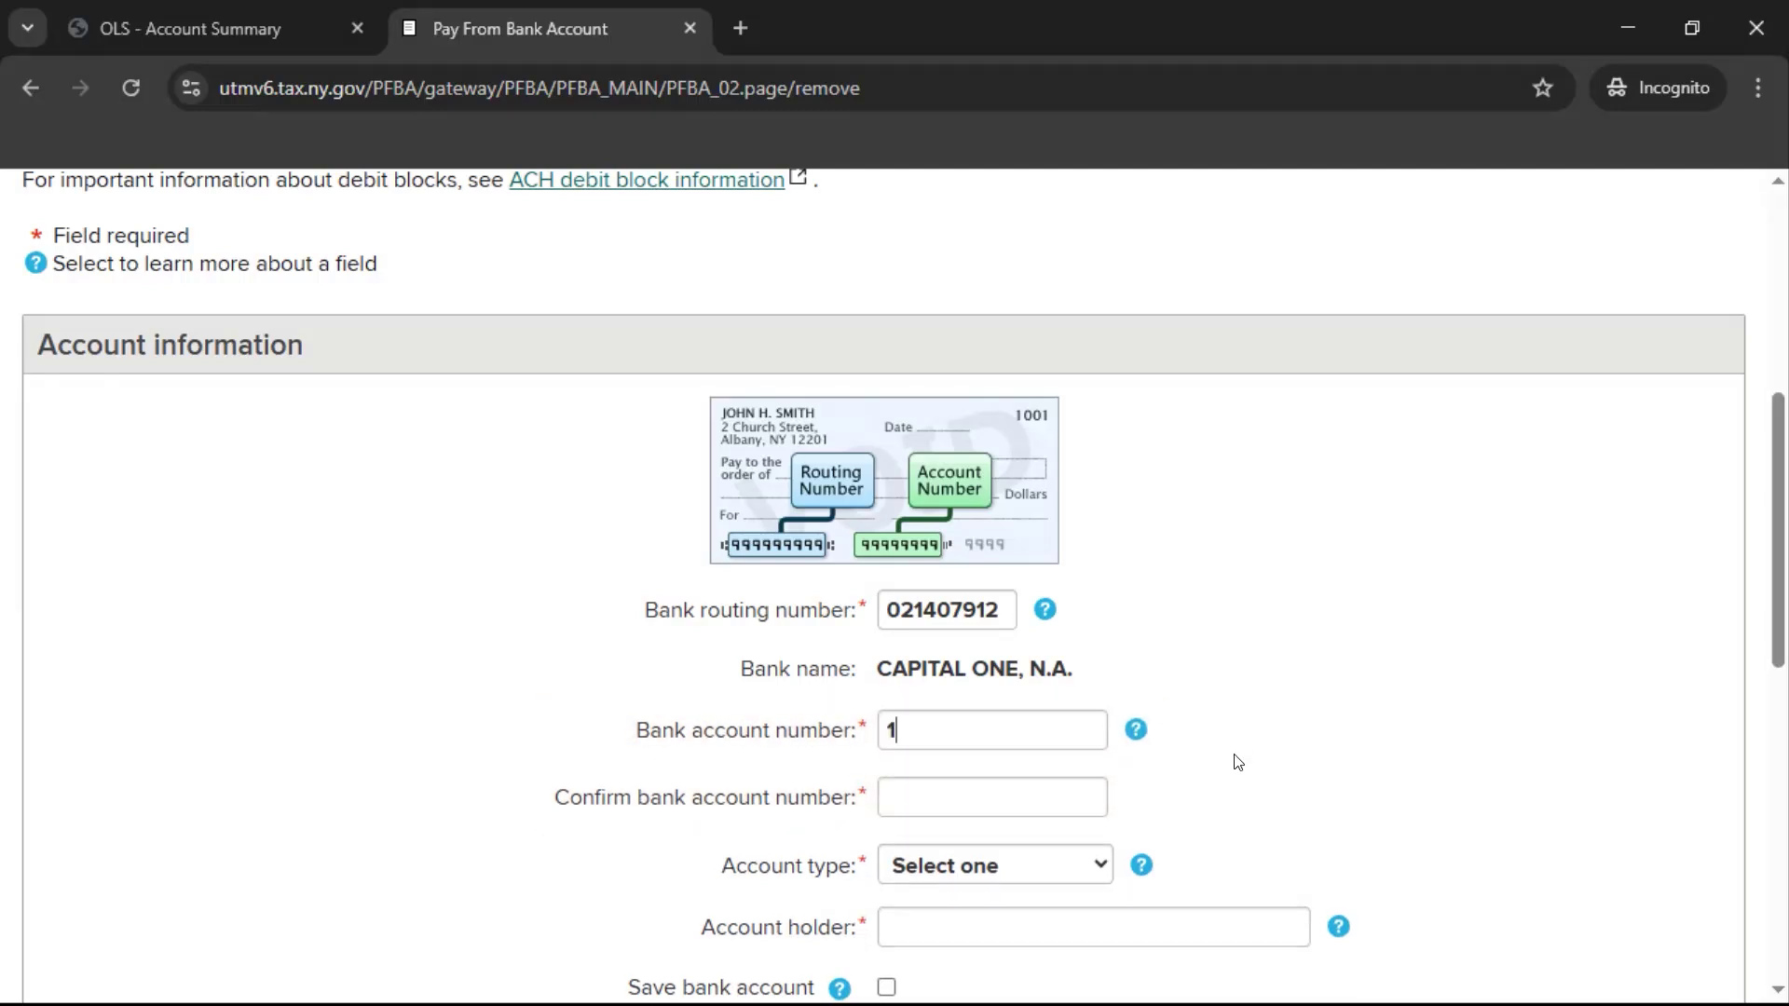
{"action": "left_click", "coordinate": [1084, 796]}
{"action": "type", "text": "123456"}
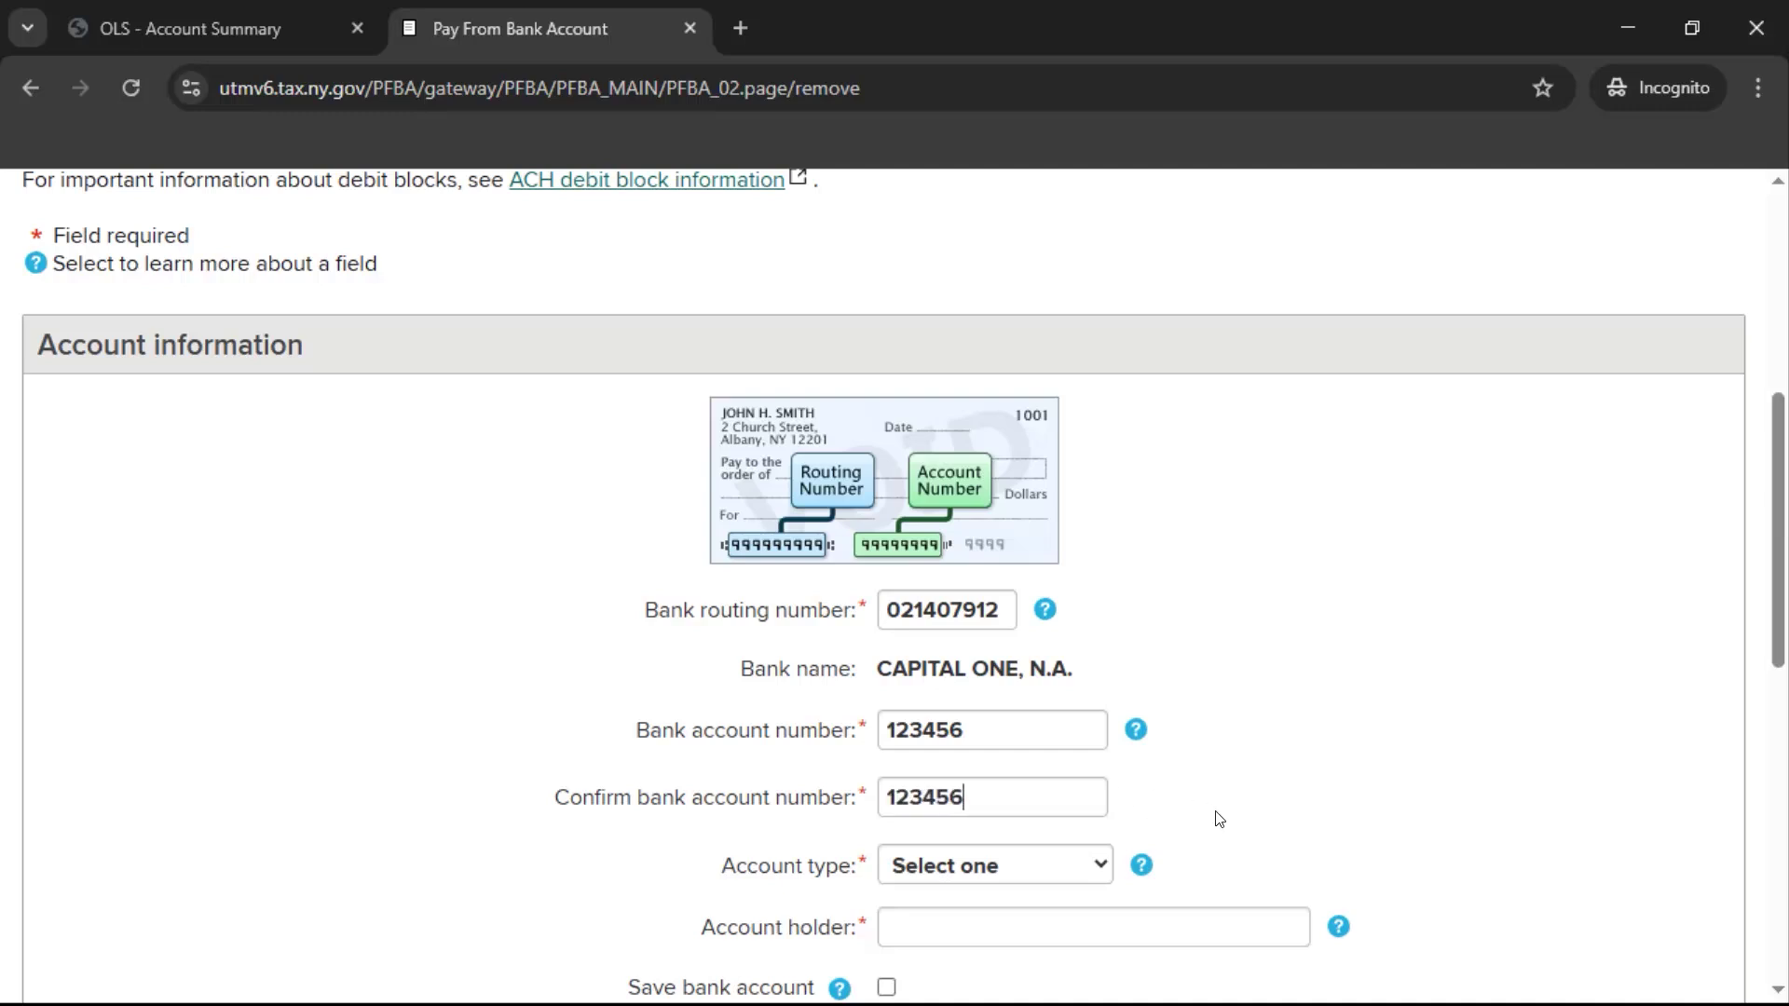
{"action": "left_click_drag", "start_coordinate": [1776, 620], "coordinate": [1769, 714]}
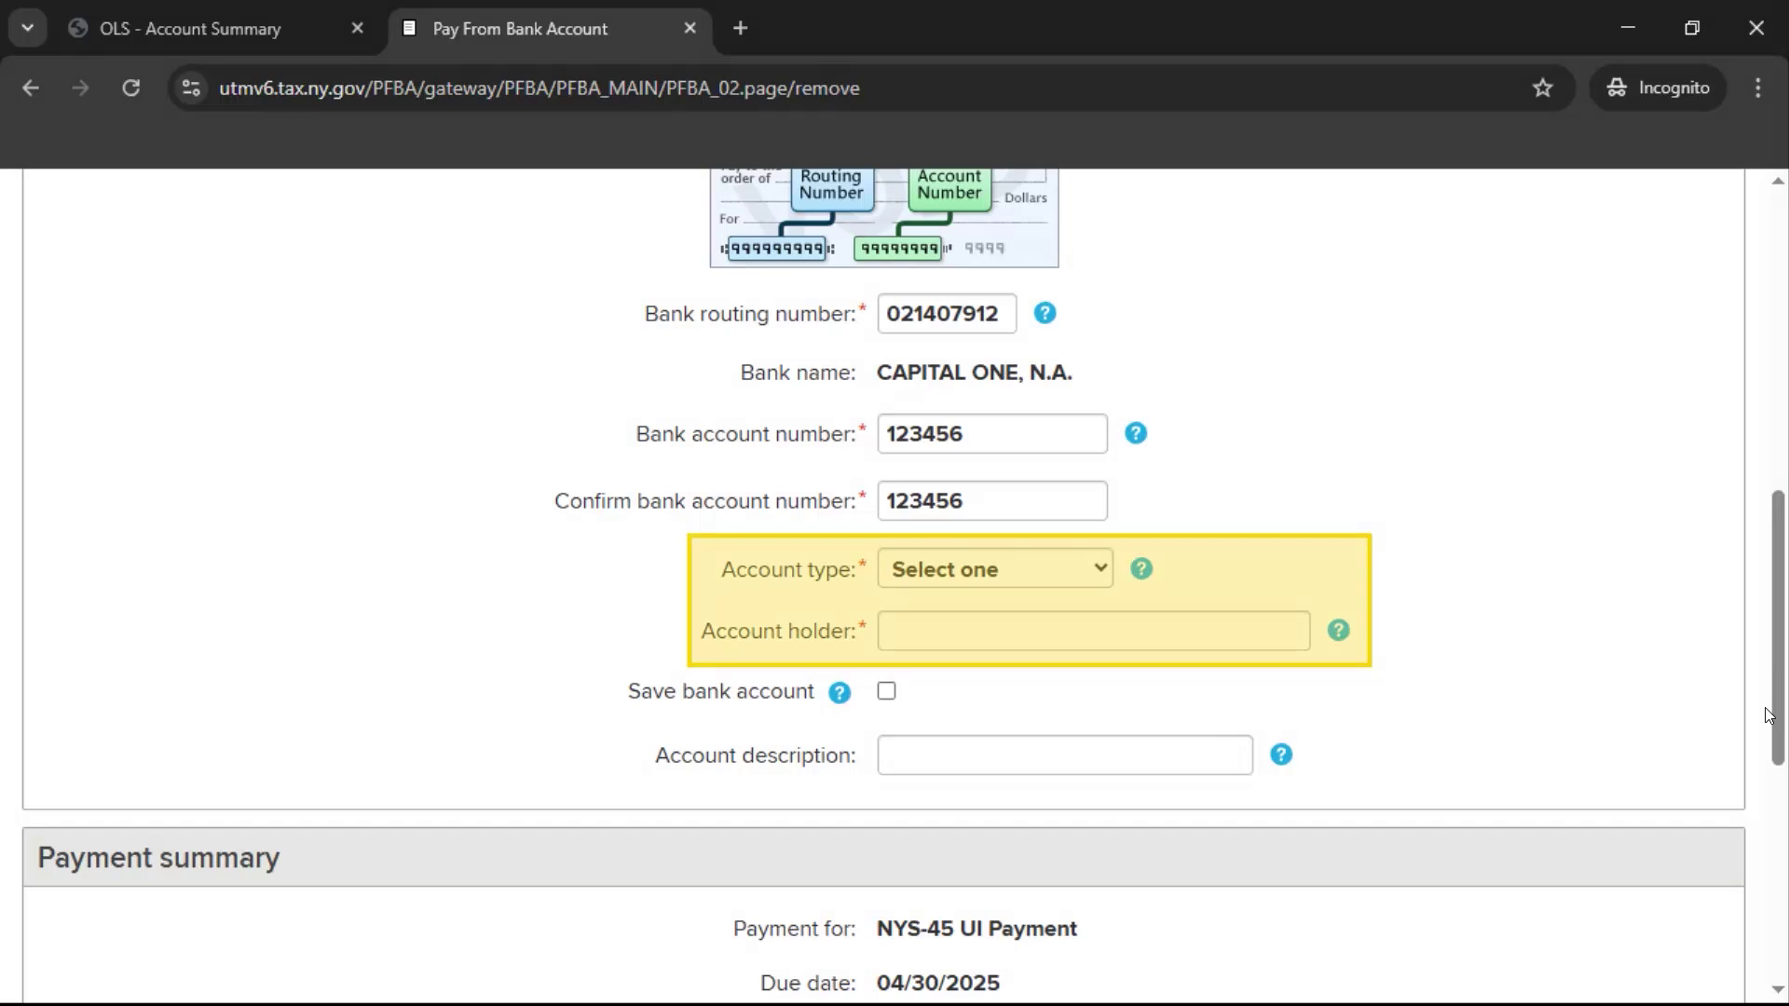
Step: Set the account type to Business checking and enter the account holder's name
{"action": "left_click", "coordinate": [1100, 564]}
{"action": "left_click", "coordinate": [1083, 641]}
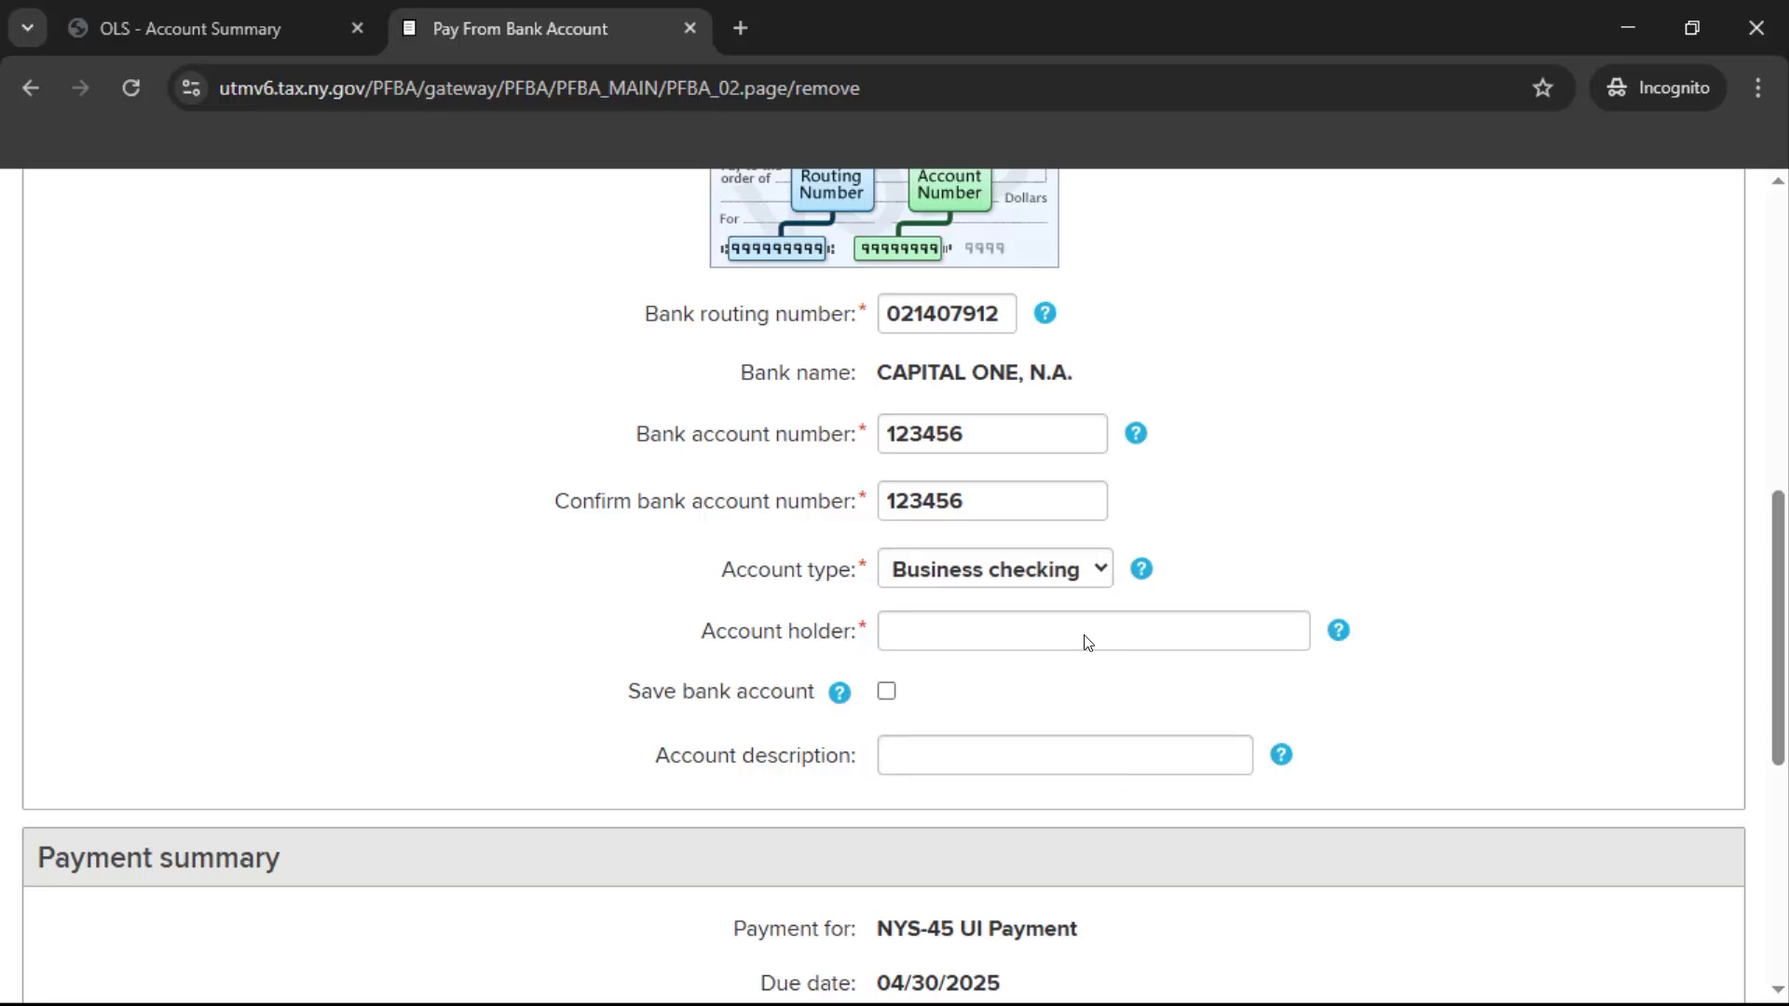
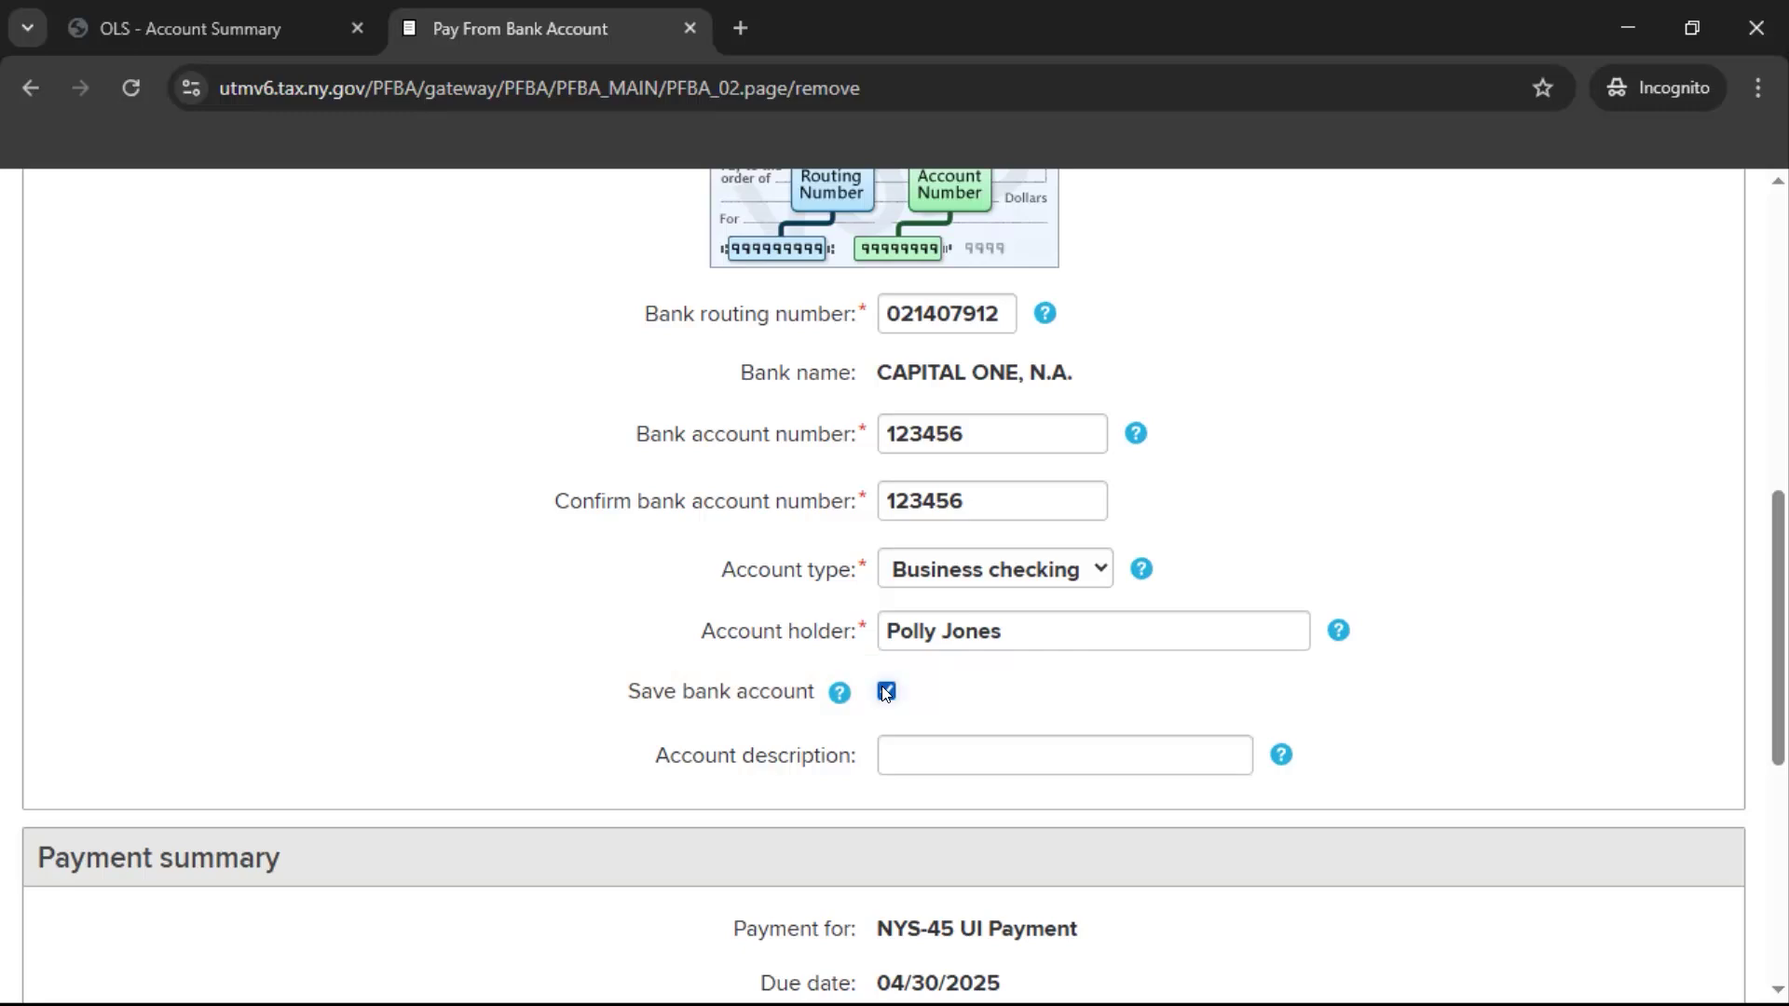
{"action": "left_click_drag", "start_coordinate": [1781, 606], "coordinate": [1784, 815]}
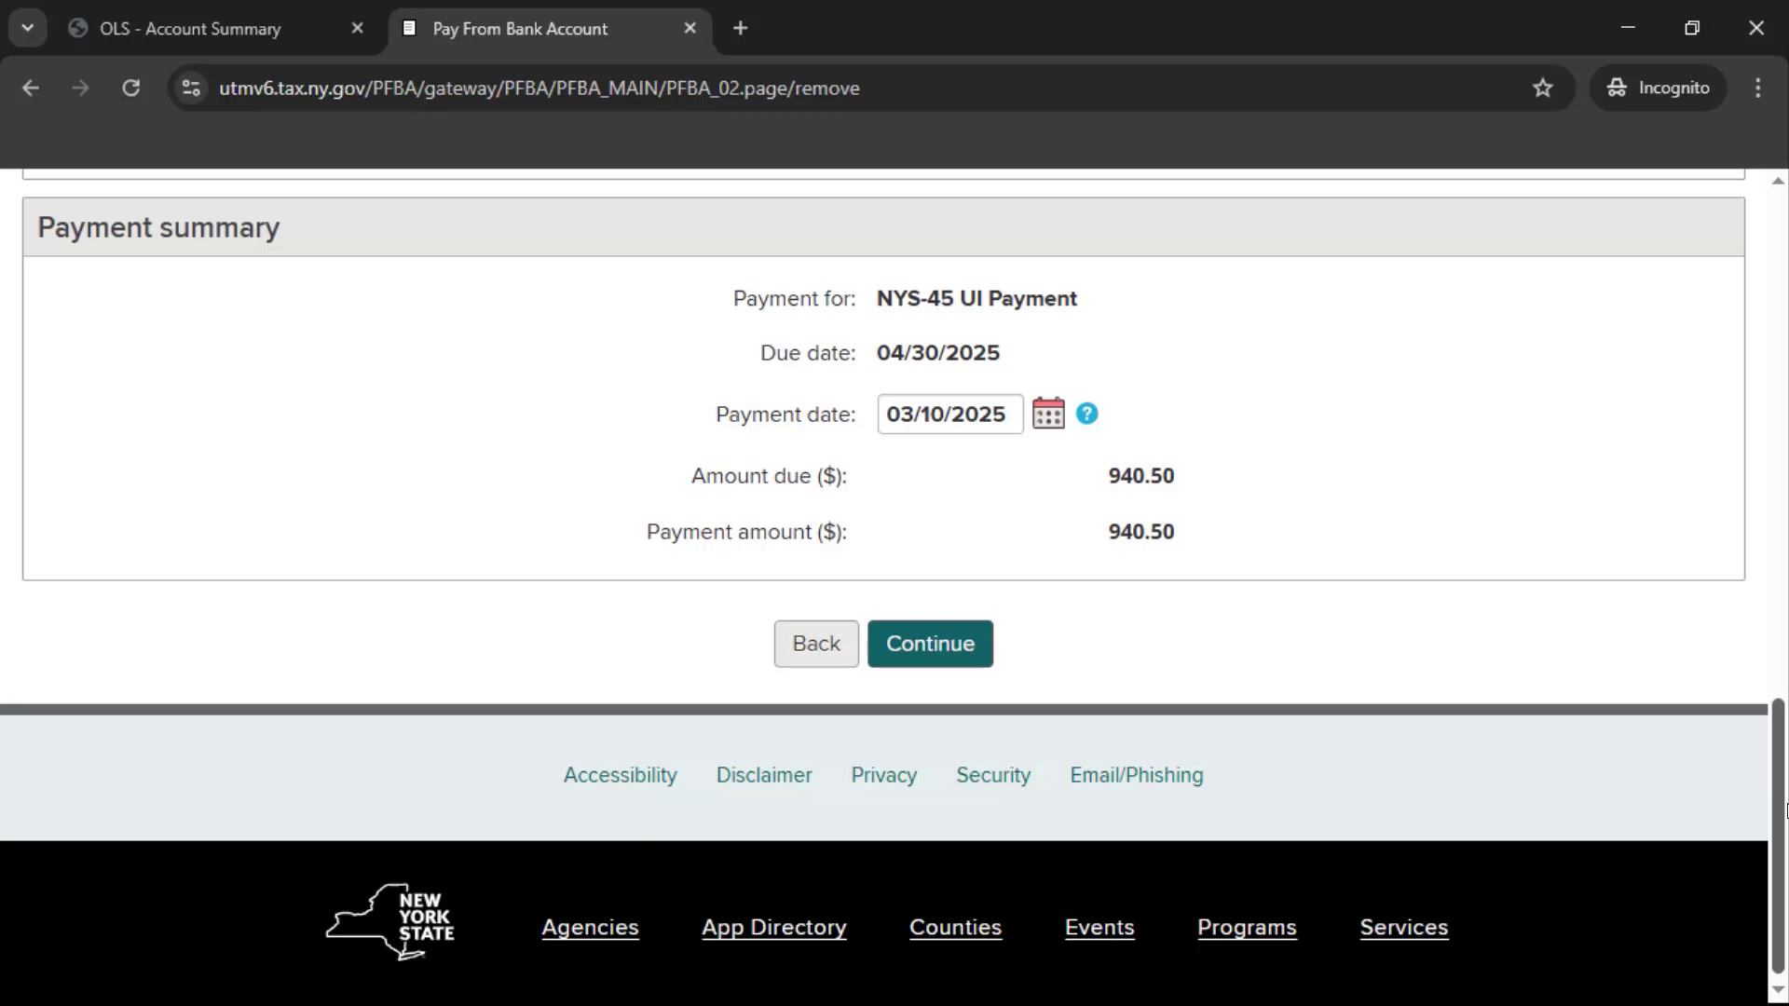
{"action": "key", "text": "Tab"}
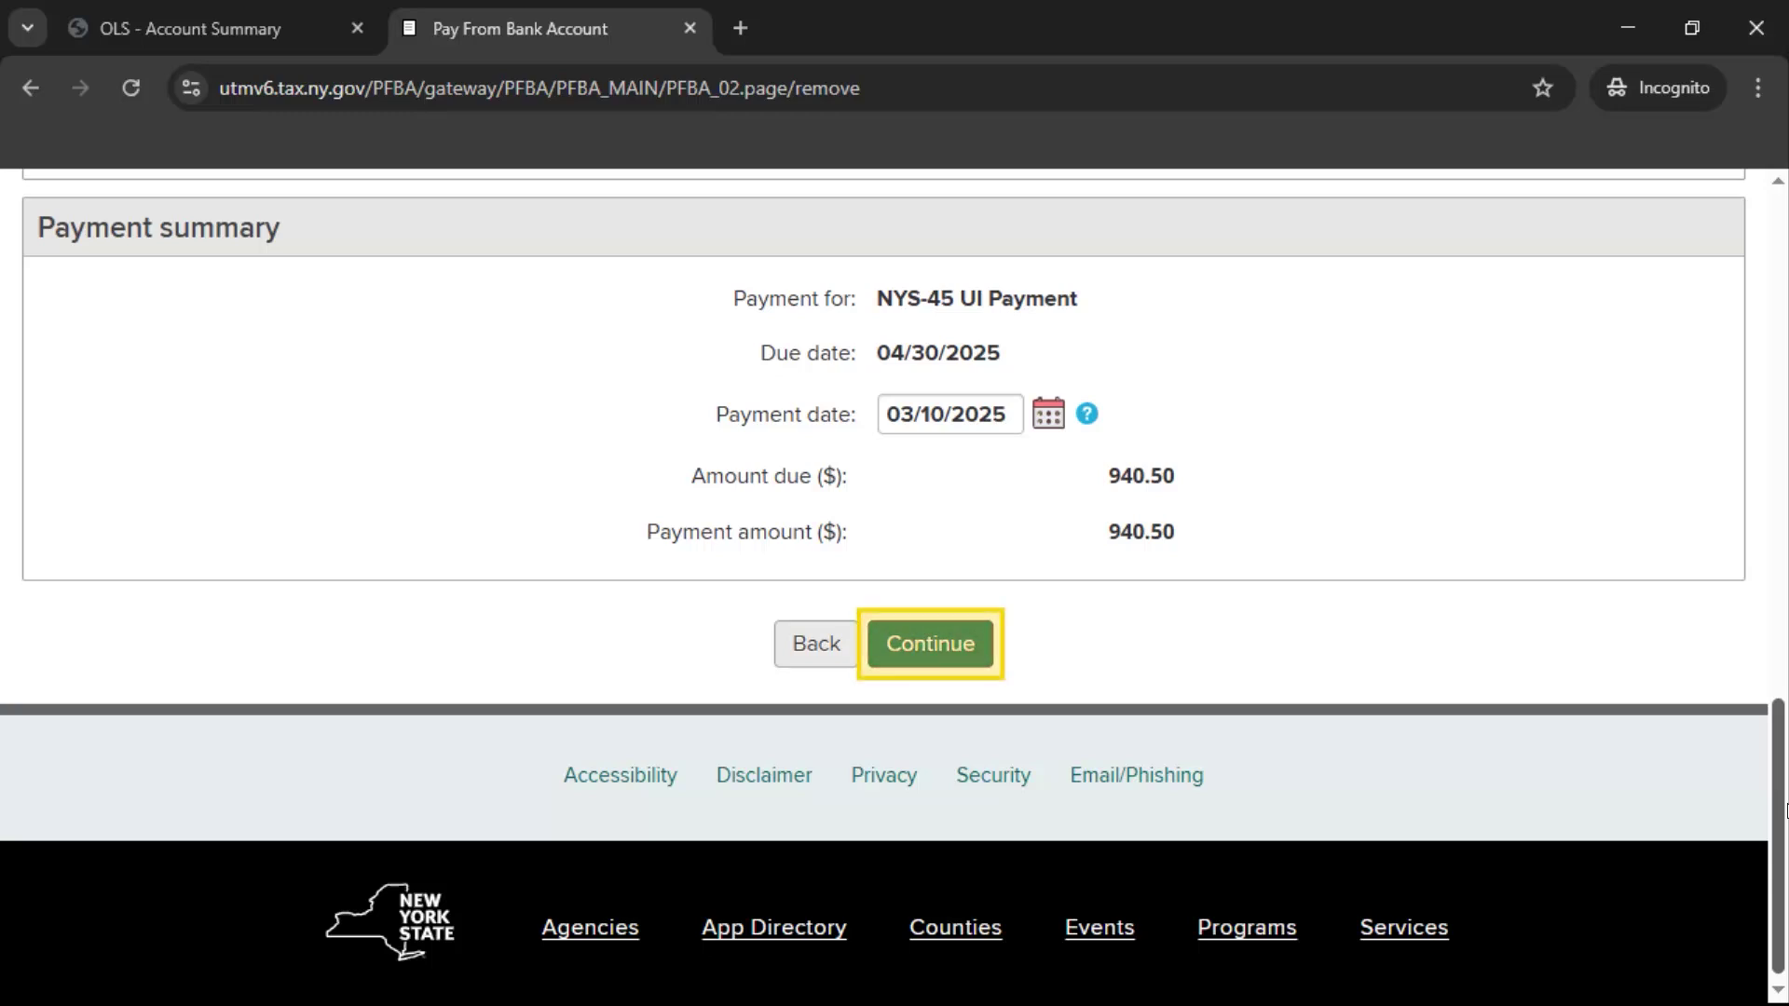
Step: Submit the UI payment, then pay the 3,075.00 WT payment from the saved Capital One account
{"action": "left_click", "coordinate": [927, 643]}
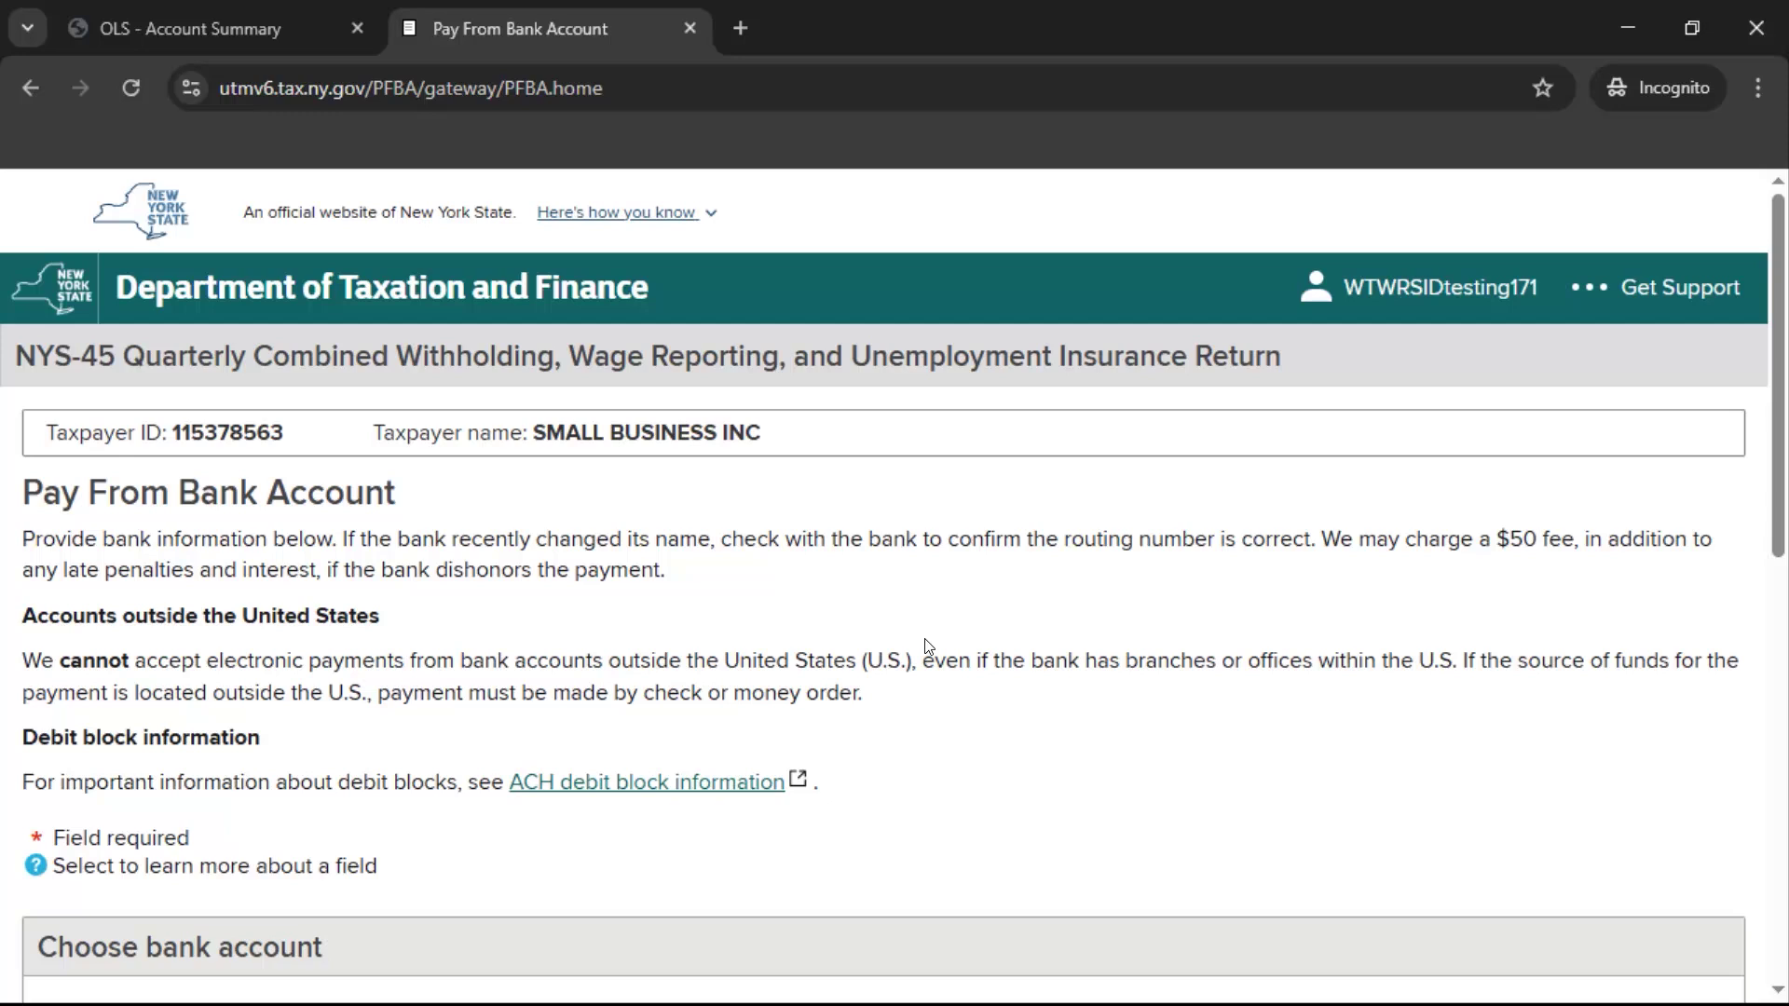
{"action": "left_click_drag", "start_coordinate": [1780, 515], "coordinate": [1782, 643]}
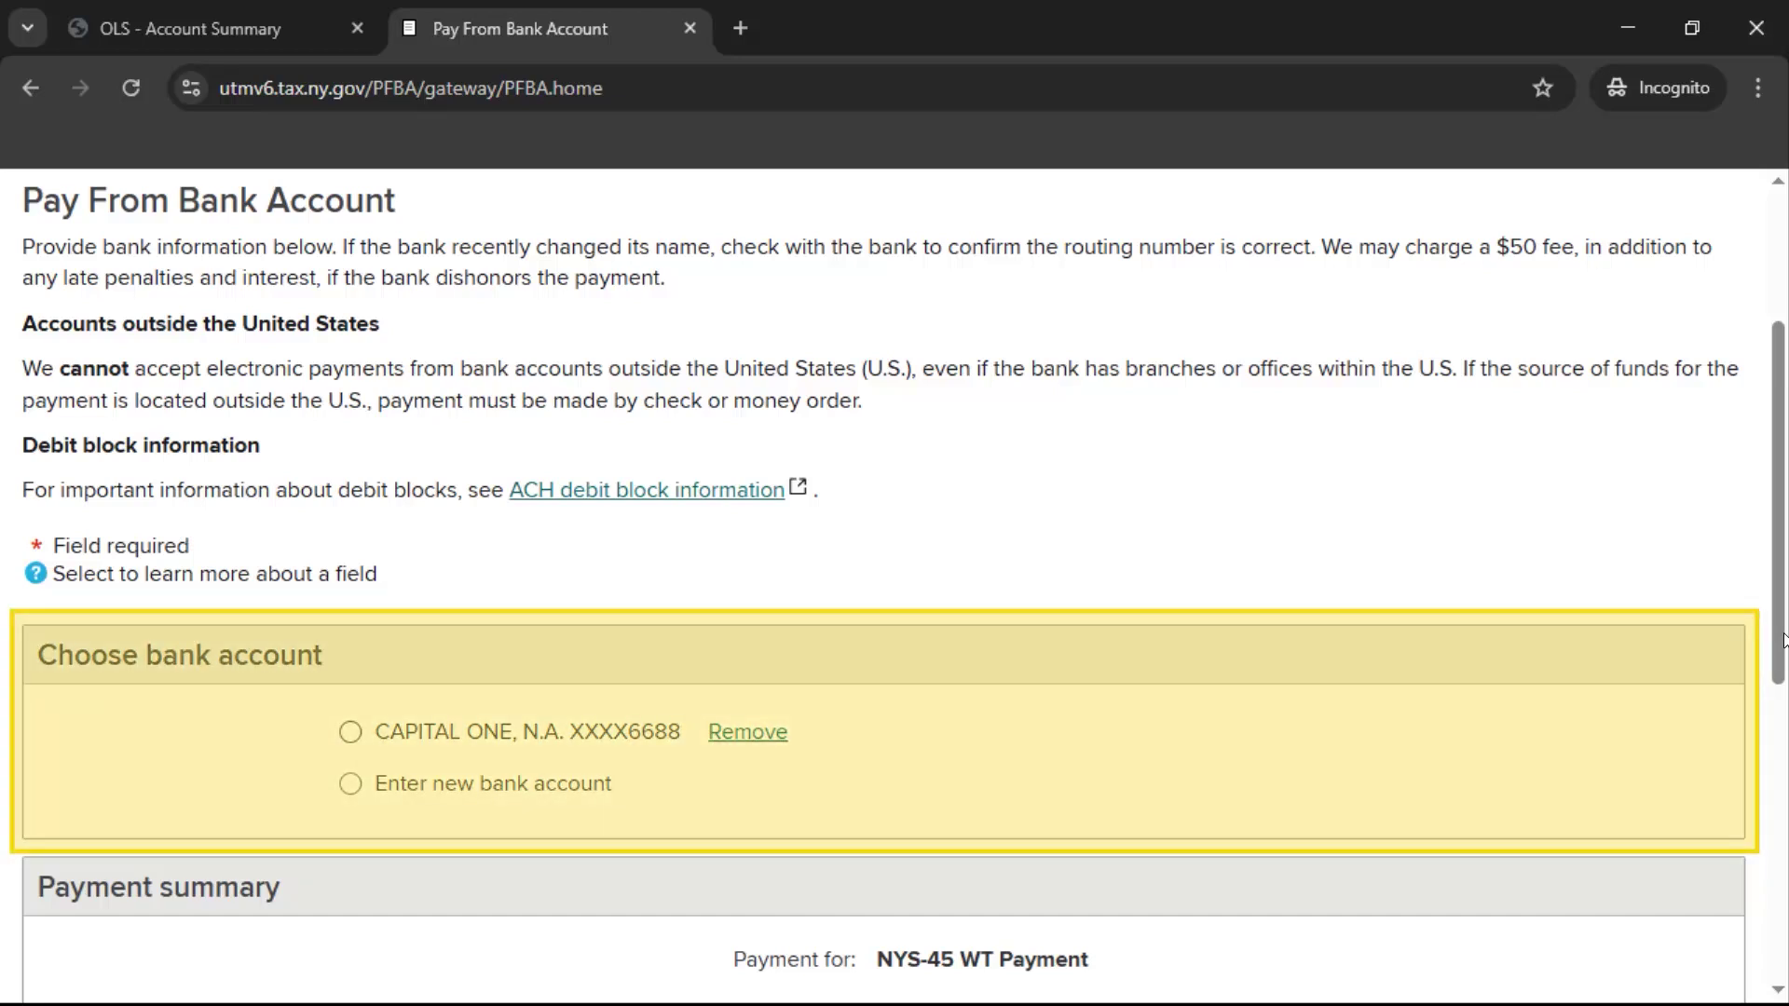
{"action": "left_click", "coordinate": [350, 732]}
{"action": "left_click_drag", "start_coordinate": [1780, 503], "coordinate": [1758, 738]}
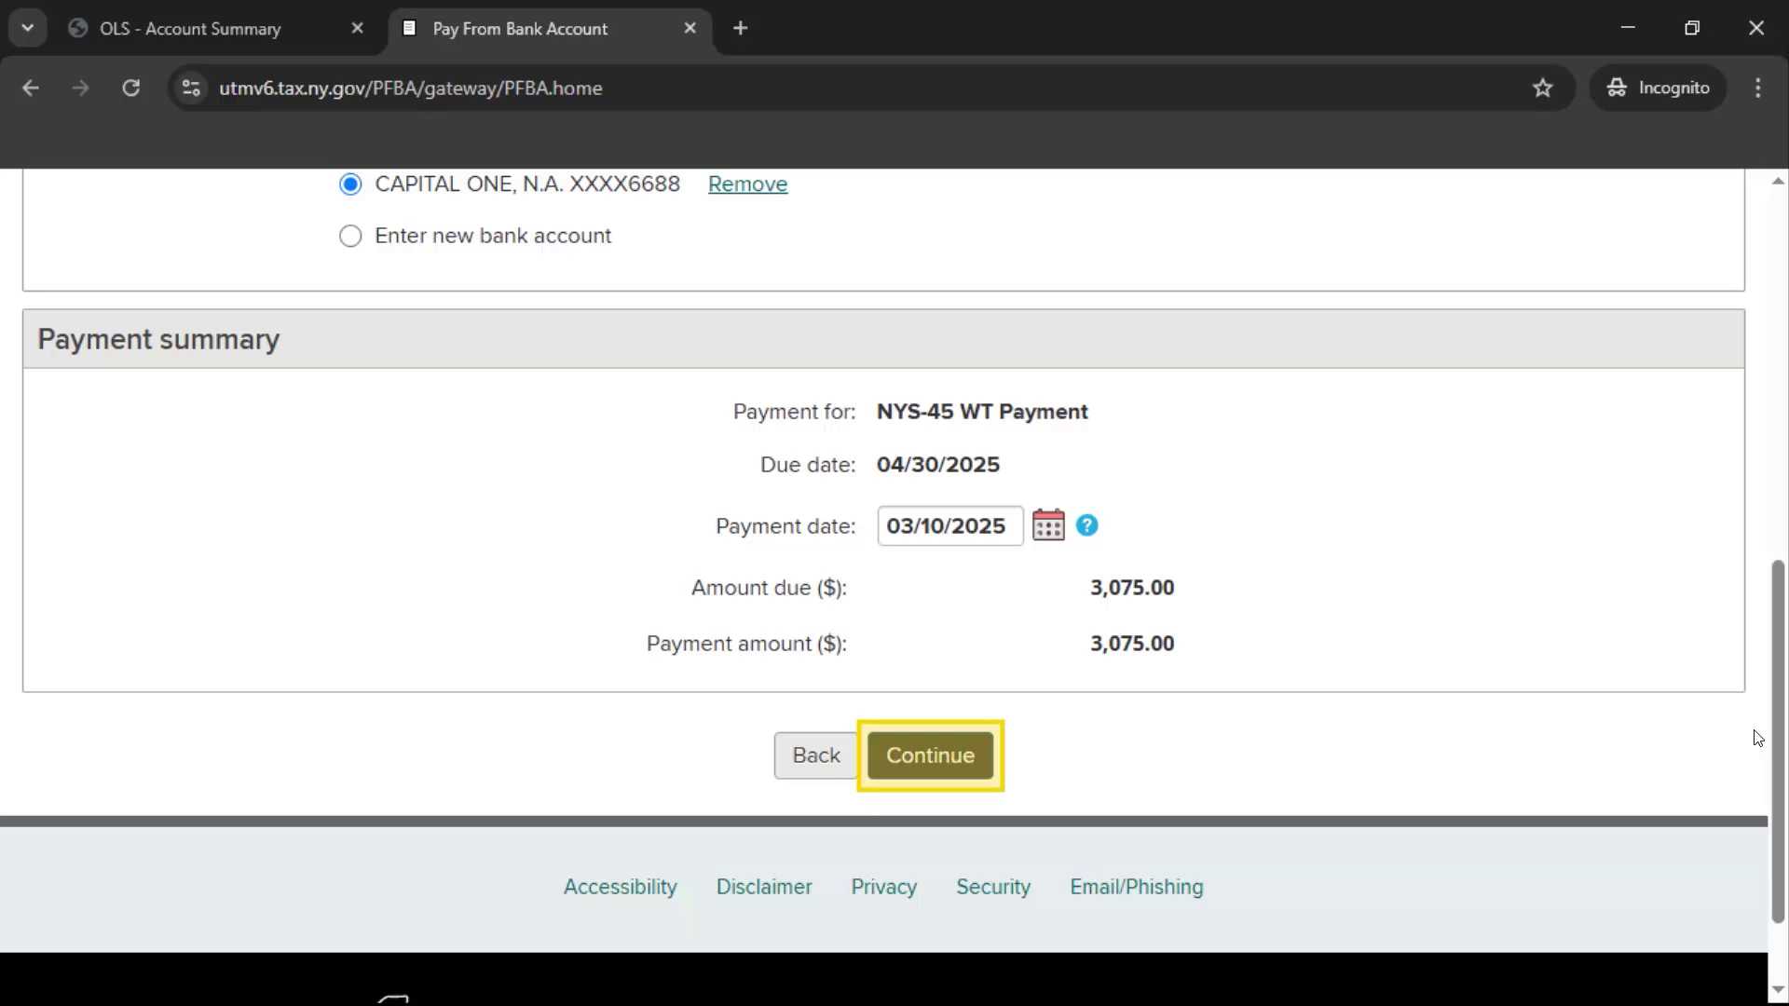
{"action": "left_click", "coordinate": [929, 753]}
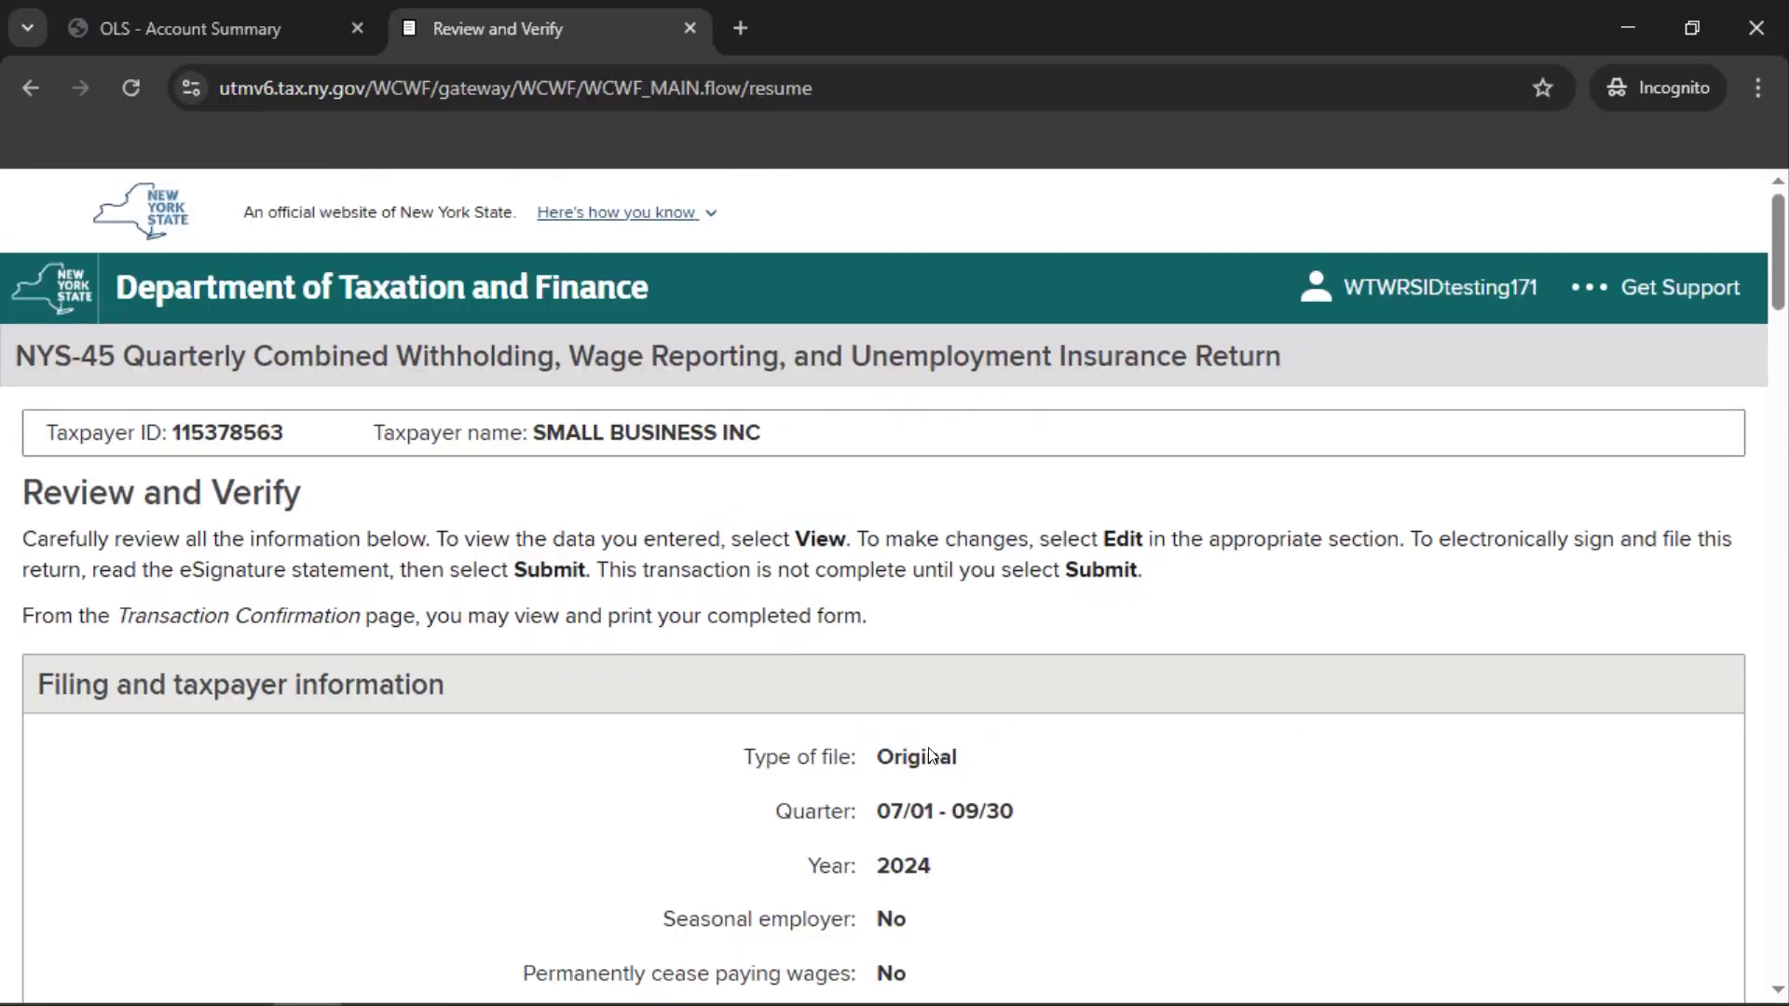
Step: Review the 2024 NYS-45 return details, then electronically sign and submit it
{"action": "left_click_drag", "start_coordinate": [1778, 287], "coordinate": [1780, 396]}
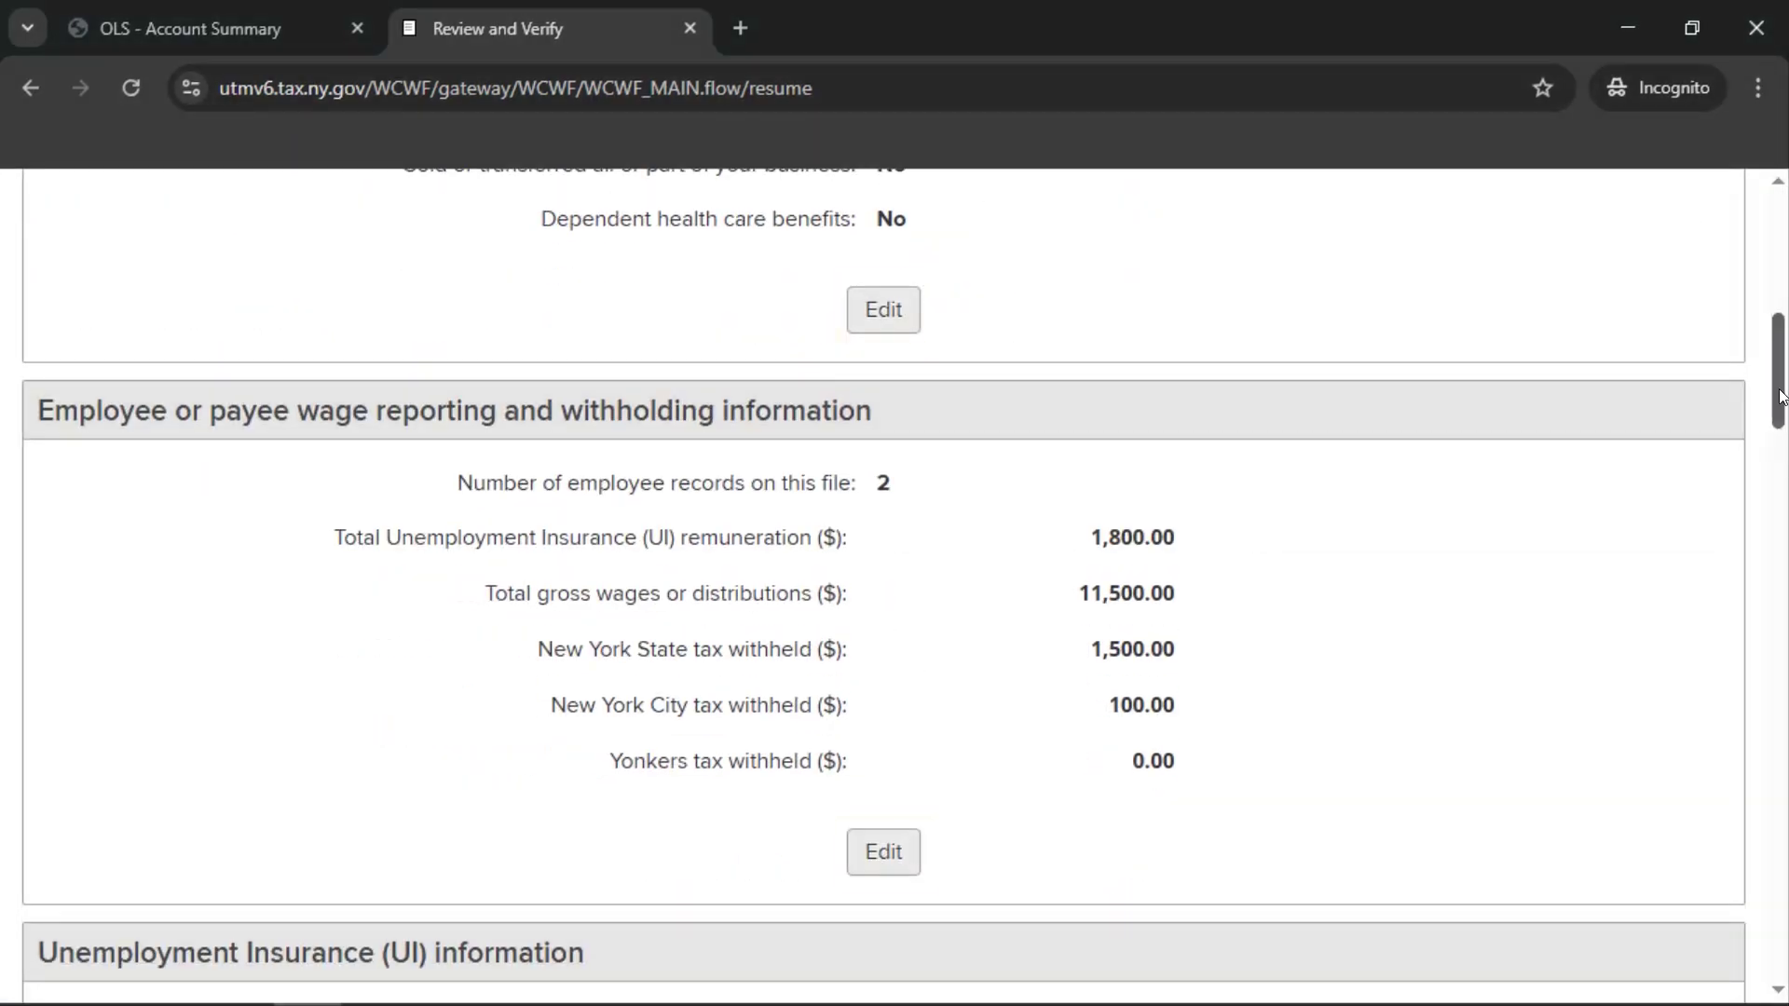
{"action": "left_click_drag", "start_coordinate": [1779, 396], "coordinate": [1779, 924]}
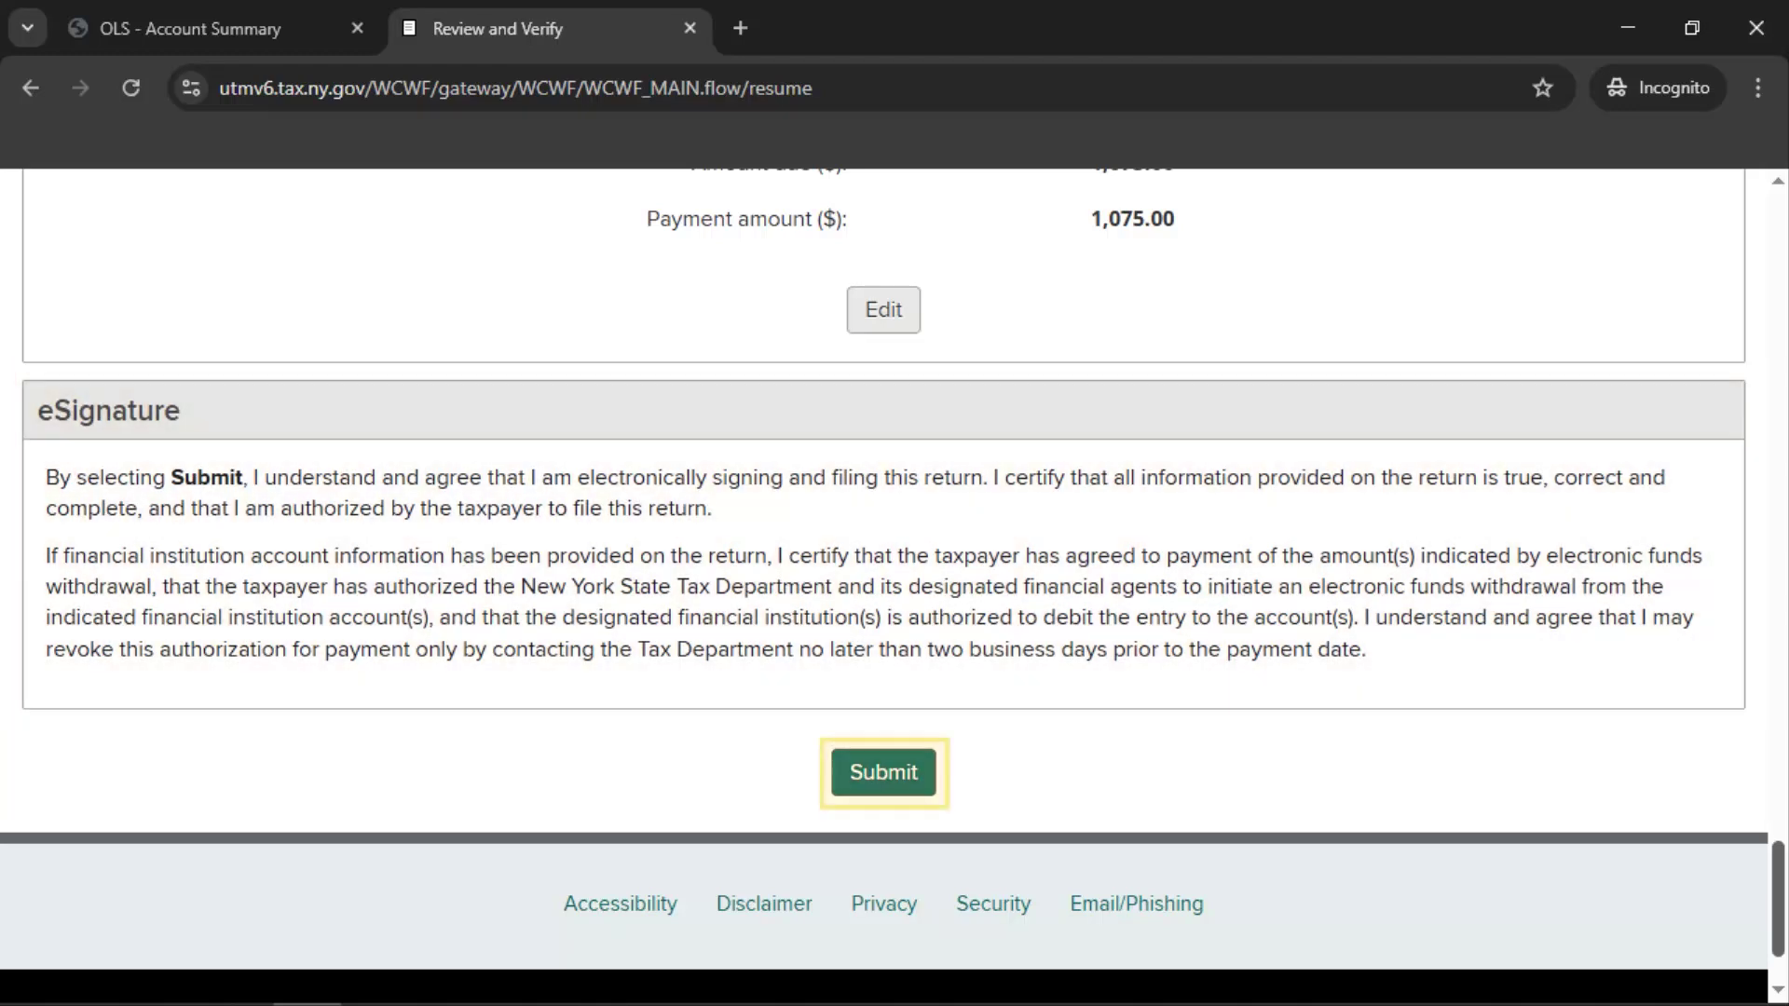
{"action": "left_click", "coordinate": [885, 771]}
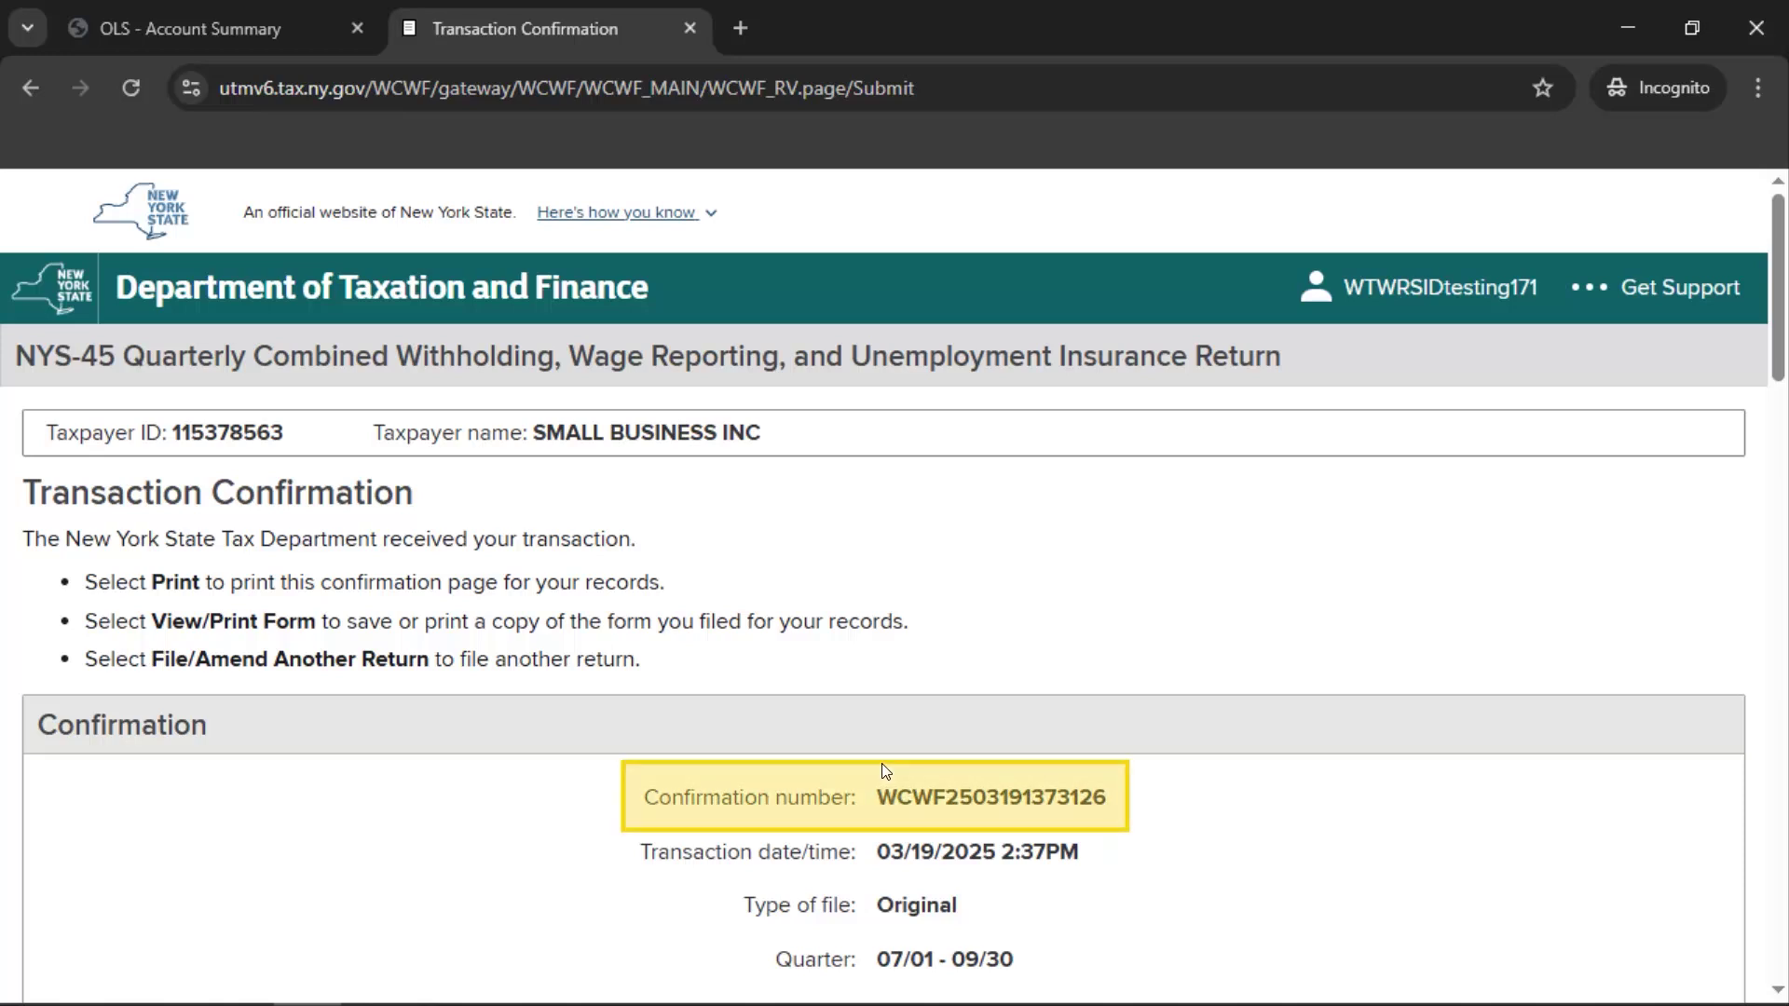
Step: Scroll the Transaction Confirmation down to the 1,075.00 payment dated 03/19/2025
{"action": "left_click_drag", "start_coordinate": [1779, 335], "coordinate": [1780, 934]}
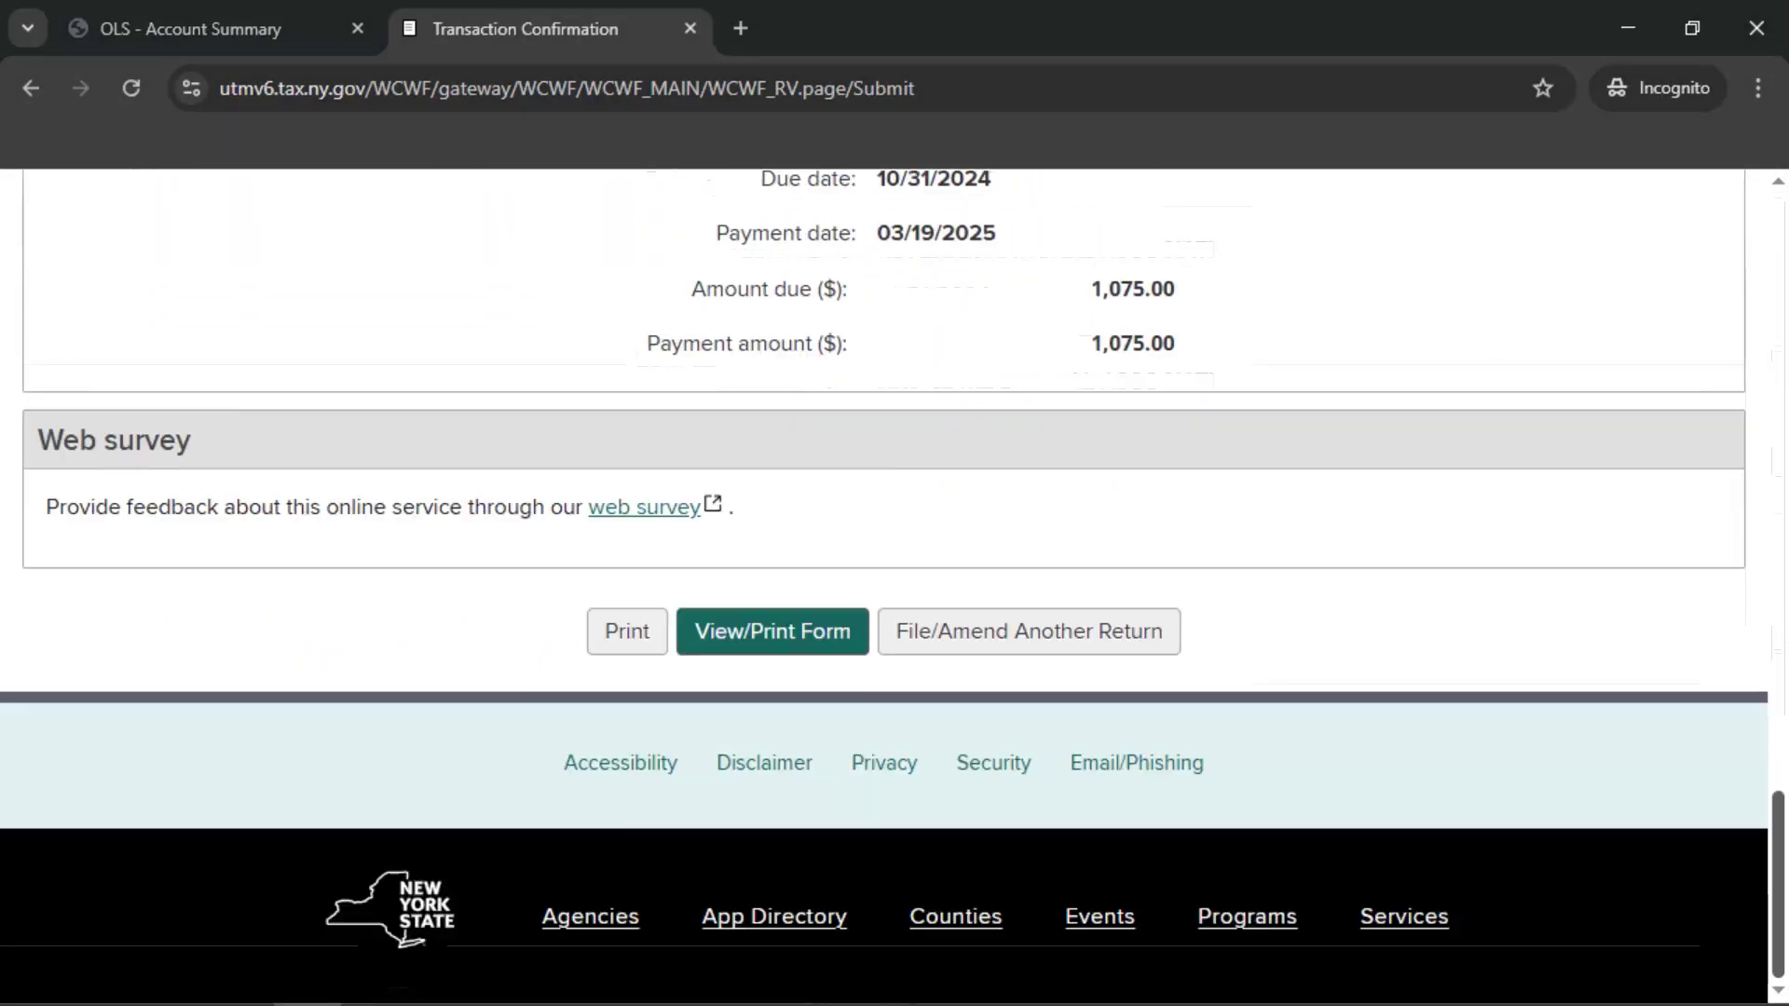